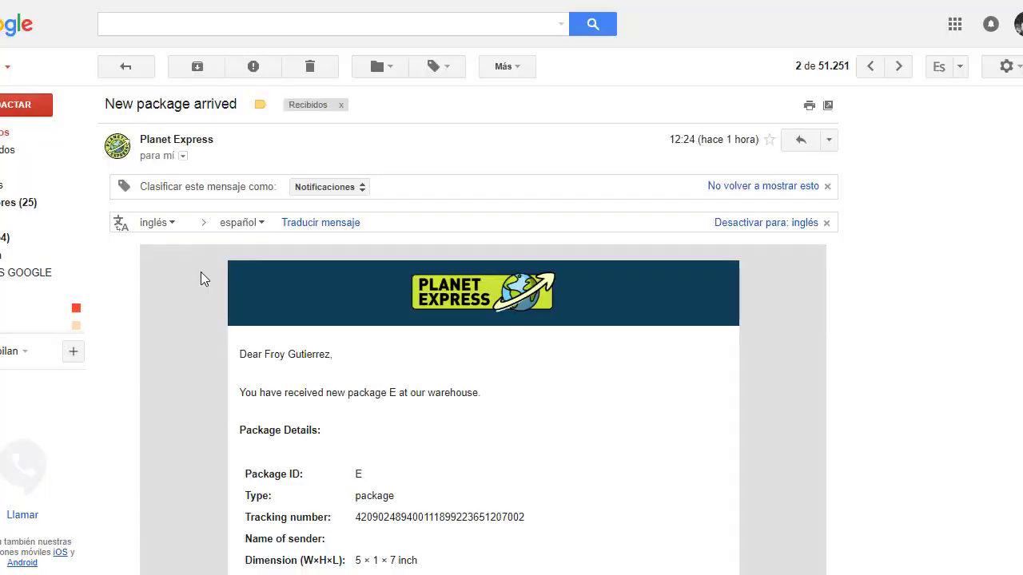
Read the package details in the "New package arrived" e-mail, including the dimensions and weight
scroll(483, 407, "down", 1)
scroll(483, 408, "down", 2)
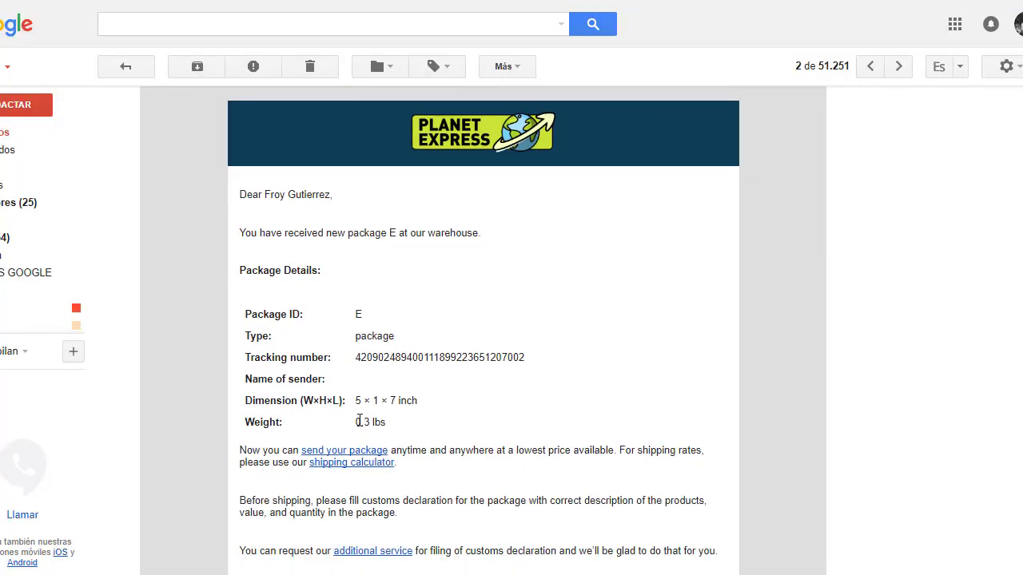
left_click_drag(356, 422, 390, 422)
left_click(437, 391)
scroll(448, 376, "up", 2)
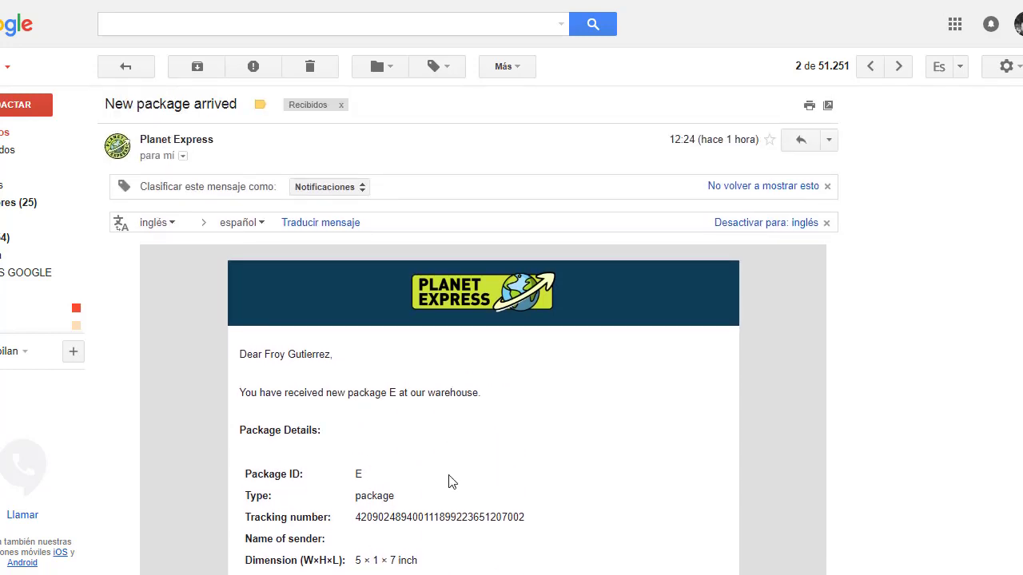
scroll(395, 423, "down", 1)
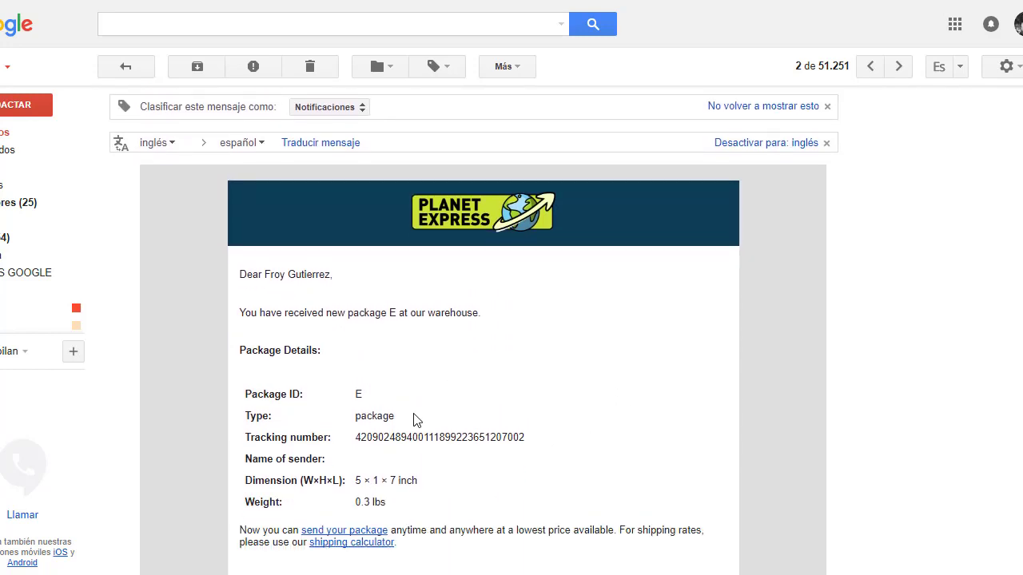
scroll(413, 418, "up", 1)
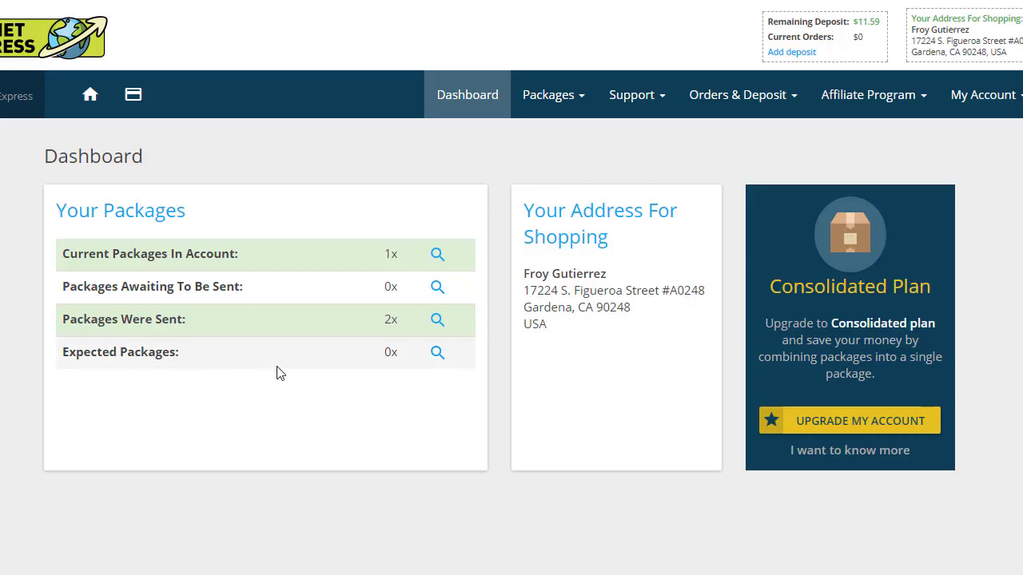
Switch to the Planet Express dashboard and open the list of current packages in the account
left_click_drag(63, 253, 393, 253)
left_click(389, 253)
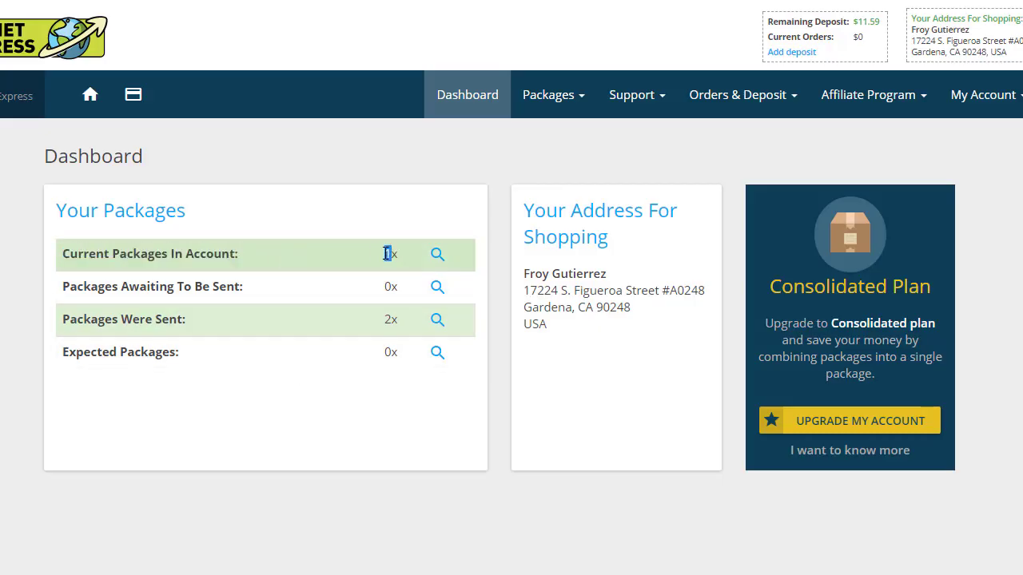
left_click(437, 254)
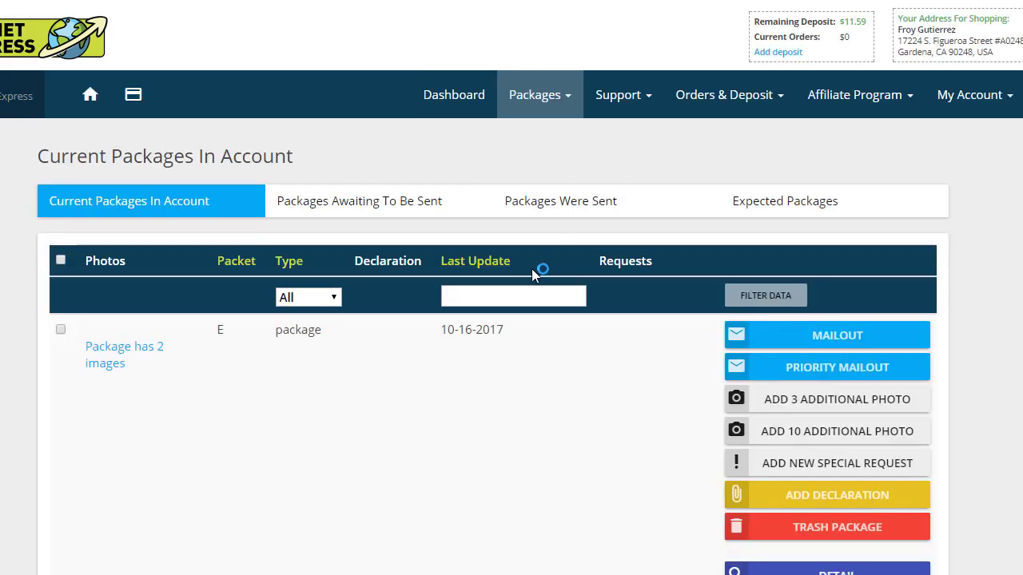
scroll(156, 440, "down", 10)
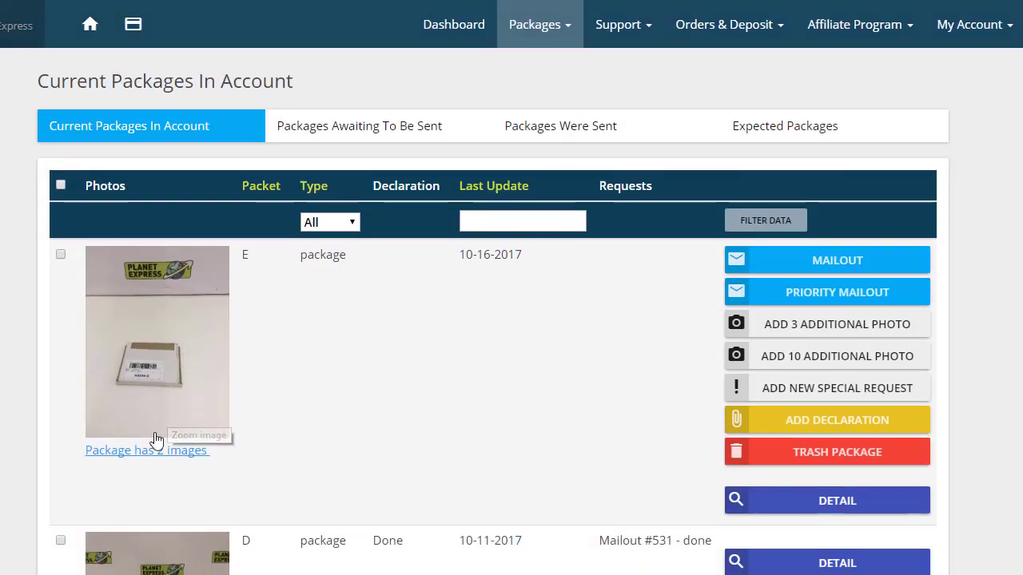
scroll(160, 411, "up", 10)
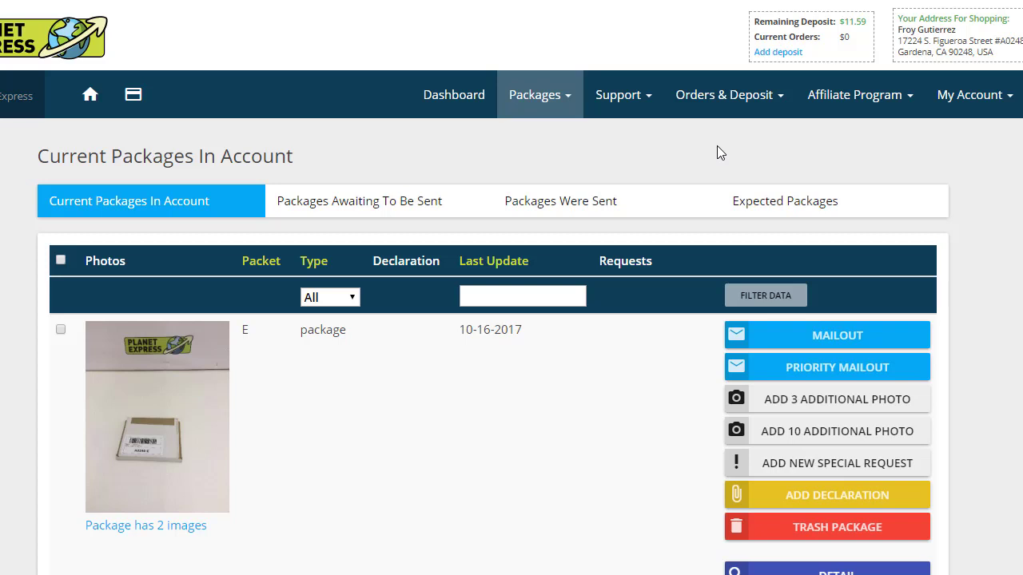
Examine the assigned shopping address and the entry for package E in the current packages list
left_click_drag(996, 58, 898, 28)
double_click(948, 44)
left_click(924, 56)
scroll(426, 382, "down", 1)
scroll(507, 376, "down", 2)
scroll(507, 378, "up", 3)
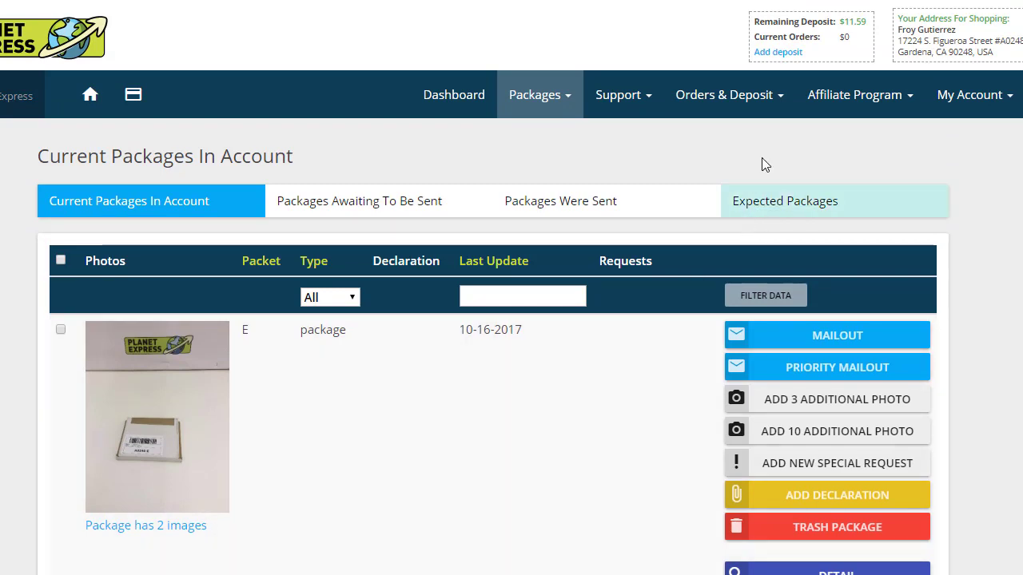
scroll(176, 321, "down", 2)
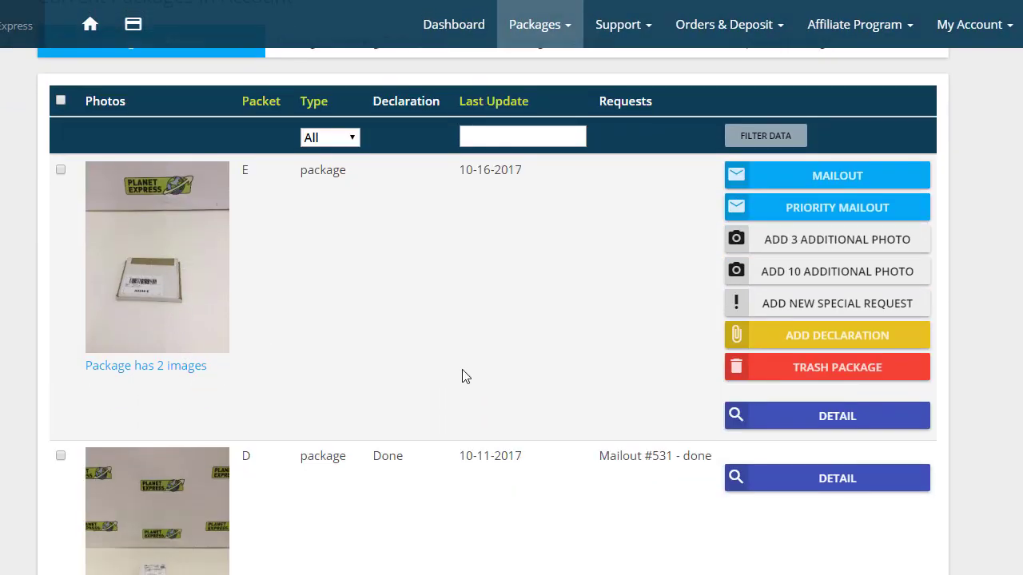
scroll(463, 378, "up", 2)
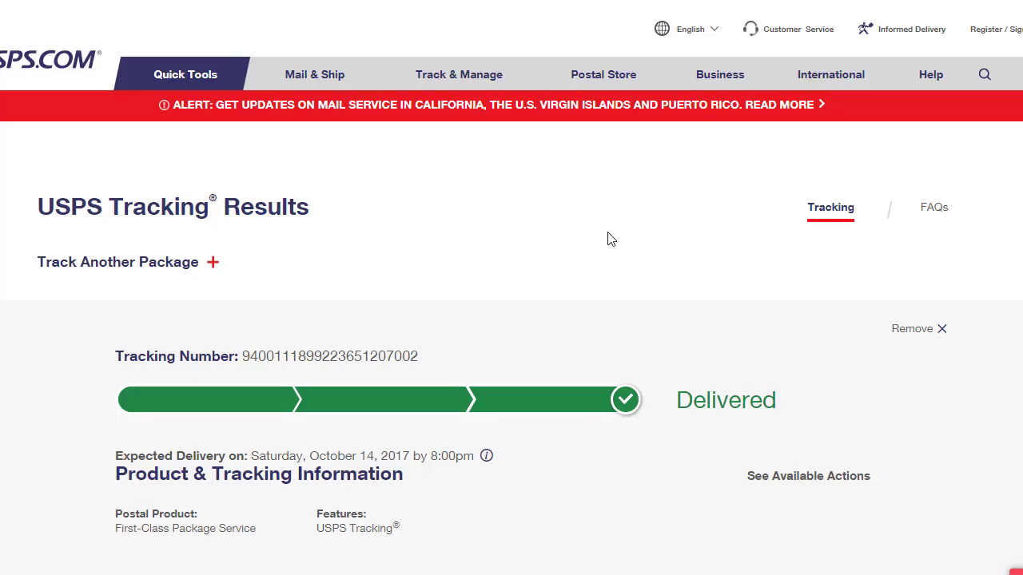
Switch to the USPS tracking page and compare the parcel's delivery status and location with the Planet Express shopping address
scroll(368, 439, "down", 4)
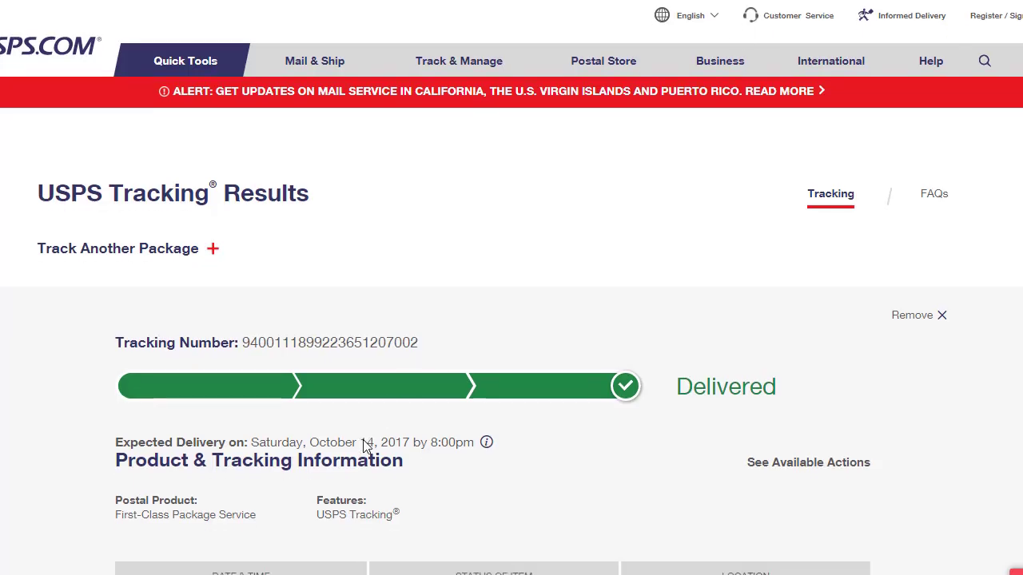
scroll(152, 244, "up", 1)
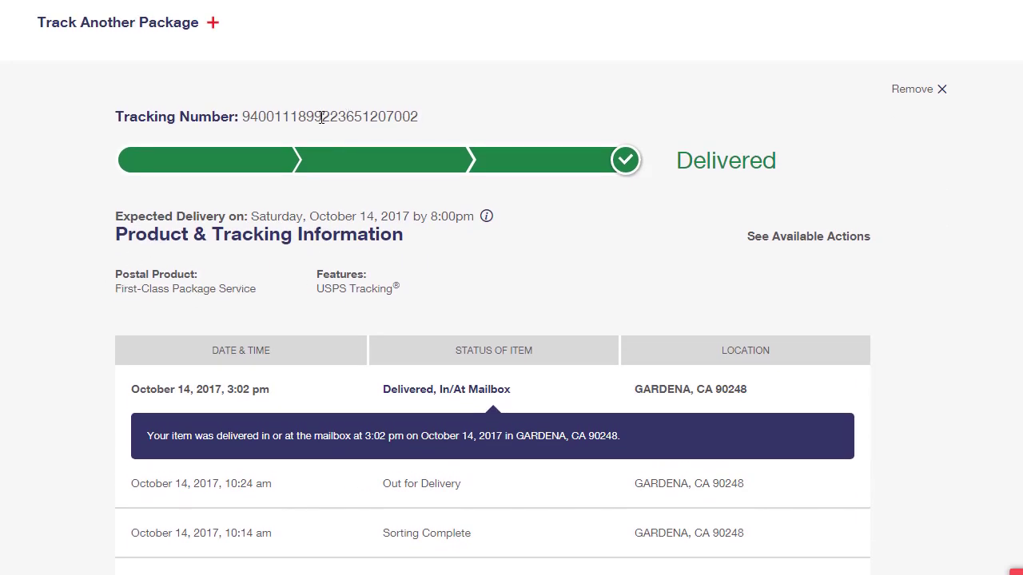
double_click(701, 168)
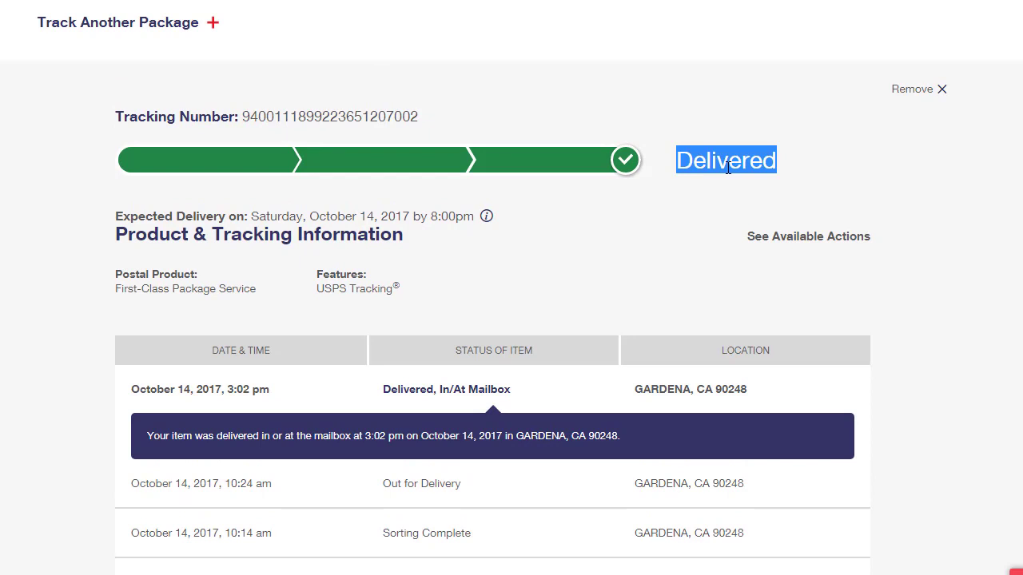
left_click(664, 240)
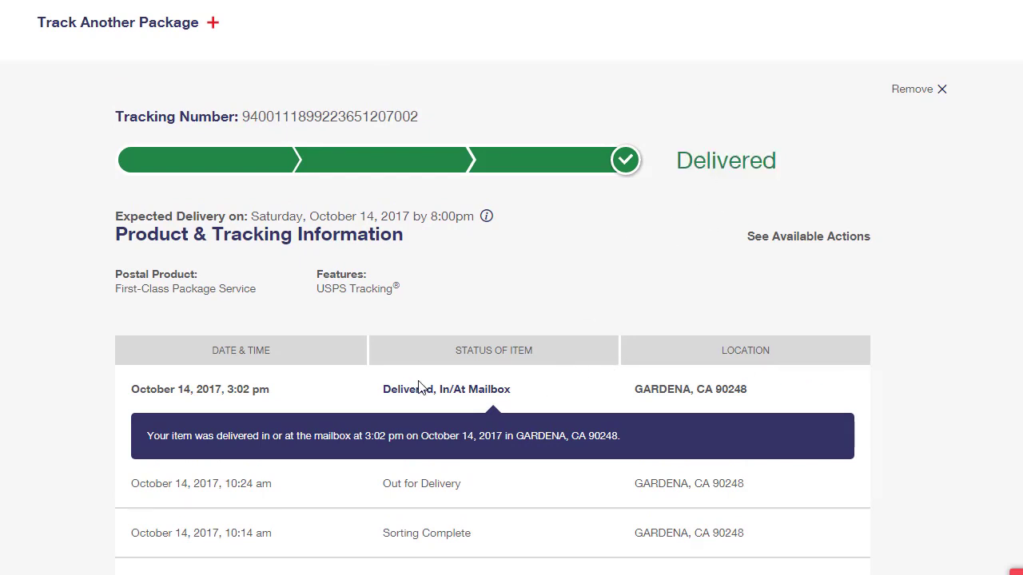
left_click_drag(748, 391, 635, 395)
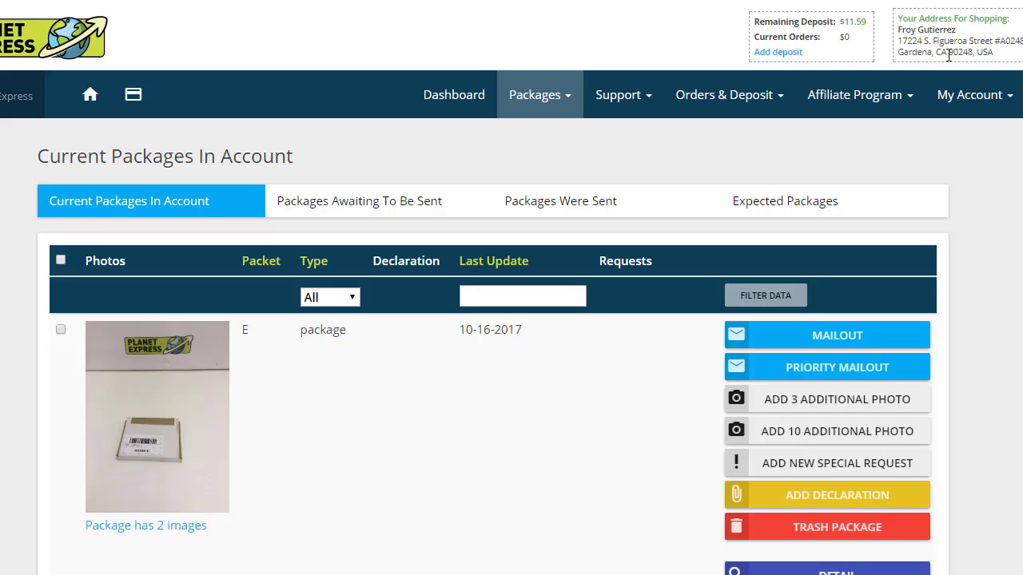
double_click(919, 53)
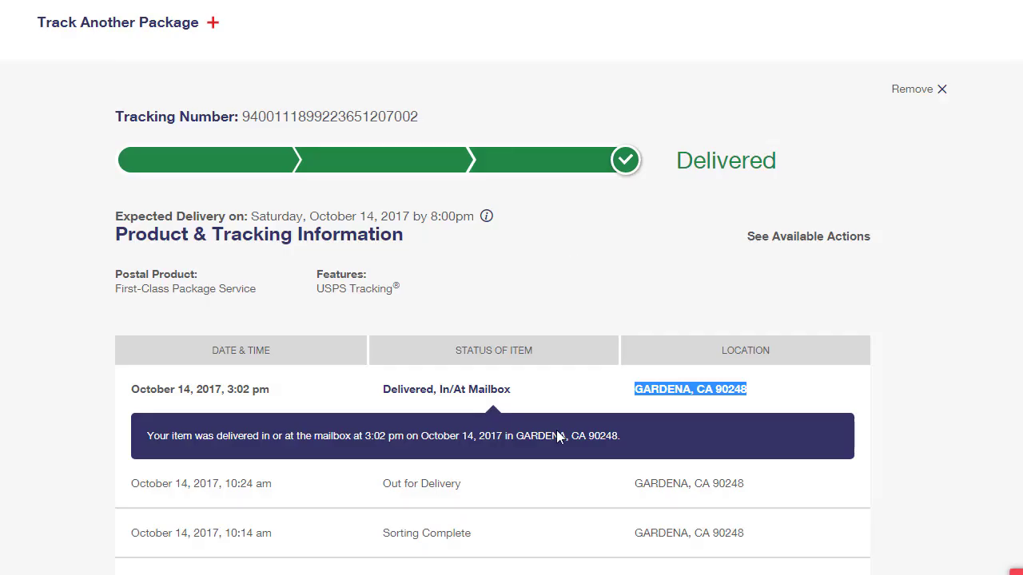
Examine the delivery date and status wording of the latest event in the USPS tracking history
double_click(159, 388)
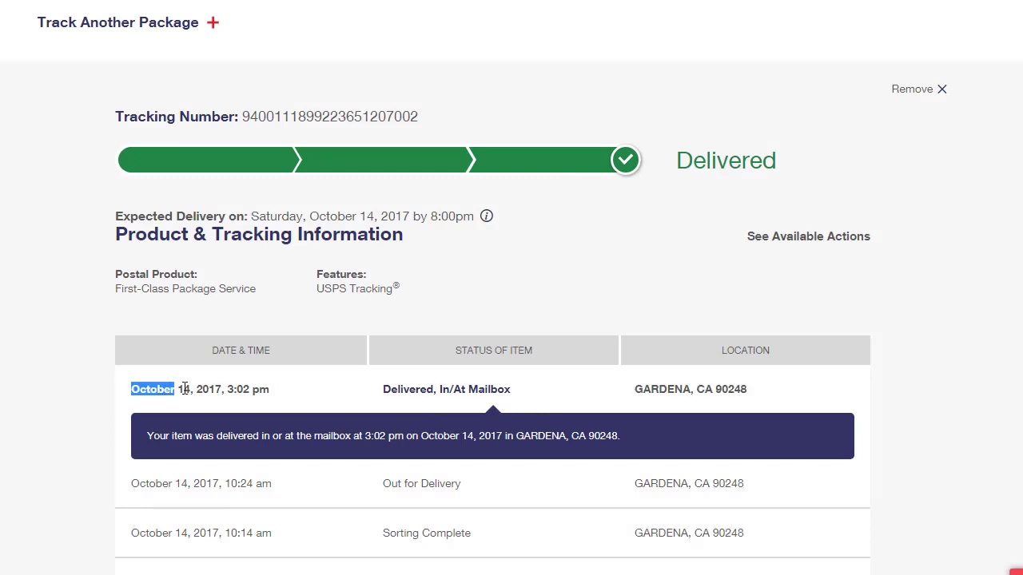
double_click(184, 388)
left_click_drag(511, 390, 382, 389)
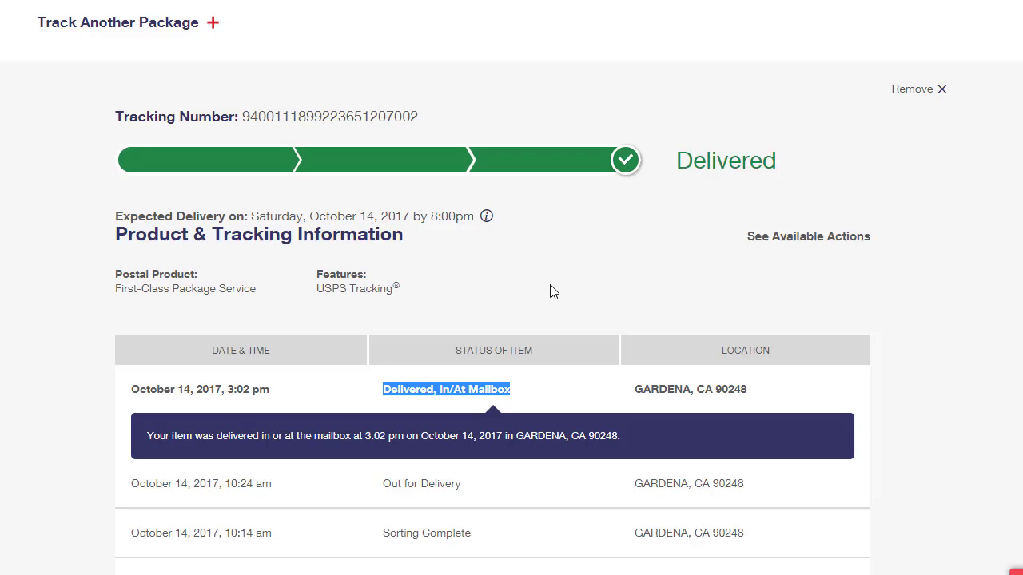
left_click(416, 395)
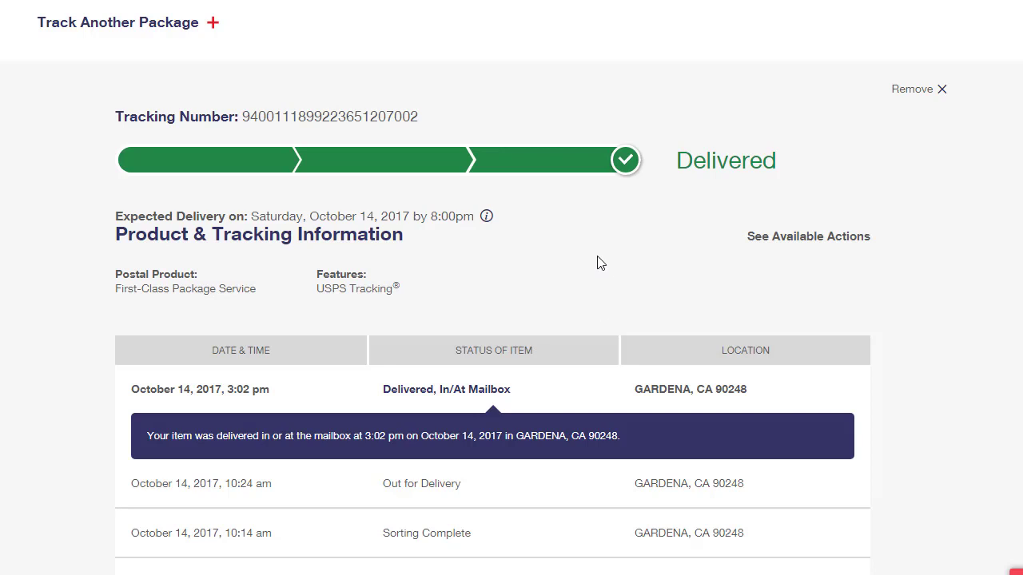
double_click(485, 389)
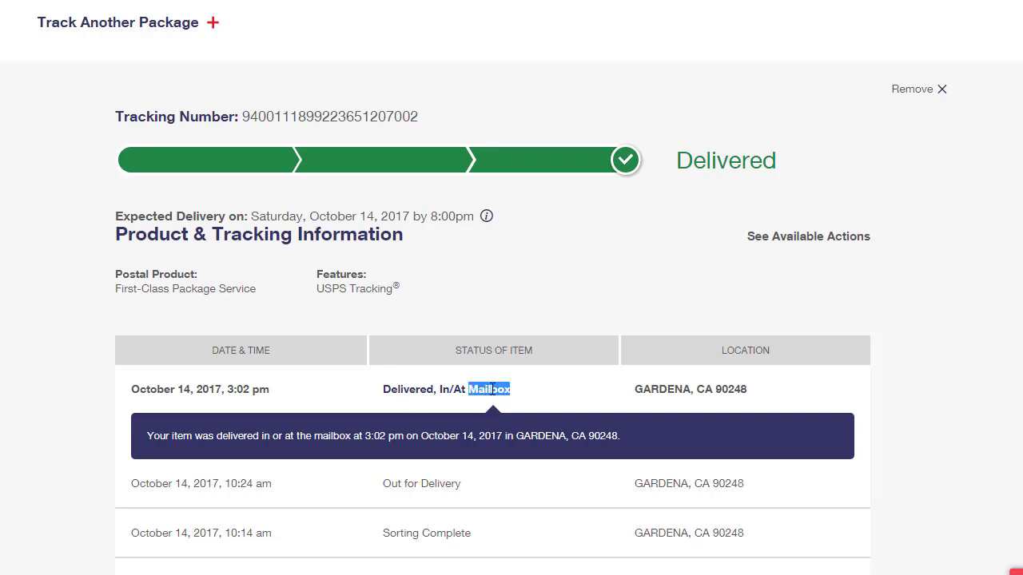
left_click(505, 389)
double_click(506, 389)
left_click(557, 397)
double_click(489, 388)
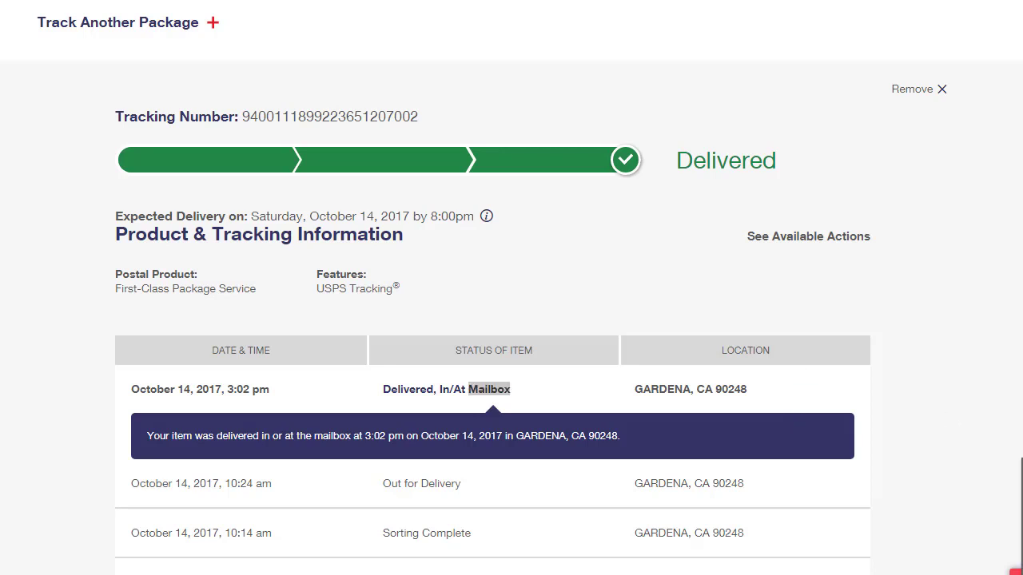
left_click(502, 266)
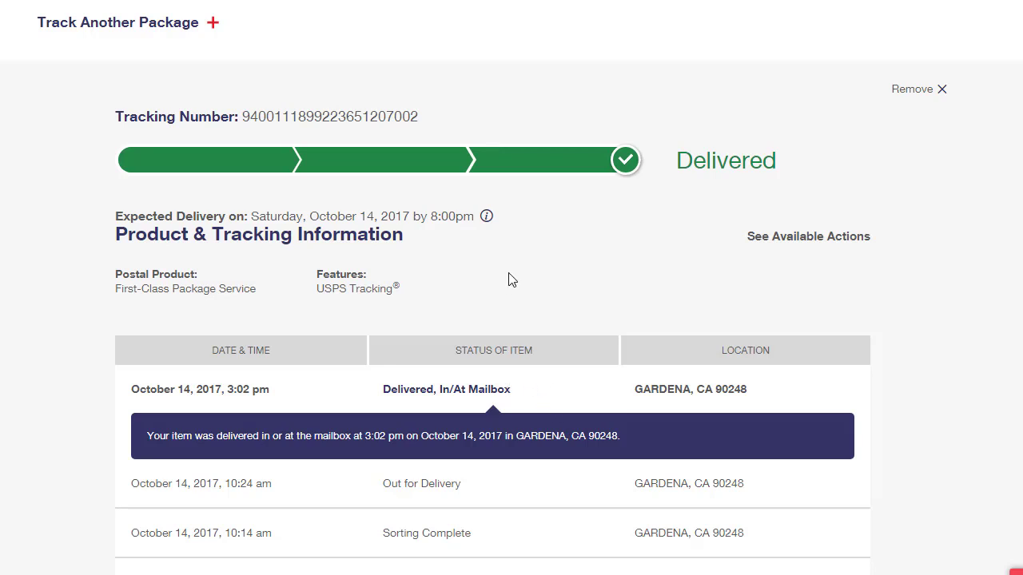
double_click(471, 391)
left_click(599, 266)
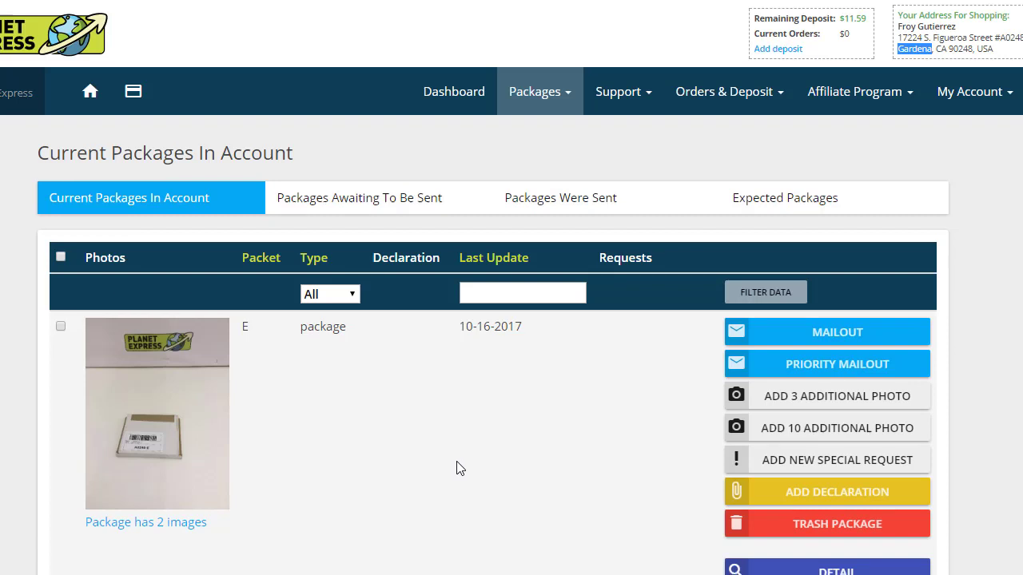
Return to the Planet Express packages list, view package E's photos including the shipping label, and close the image viewer
scroll(456, 468, "down", 1)
scroll(133, 453, "up", 1)
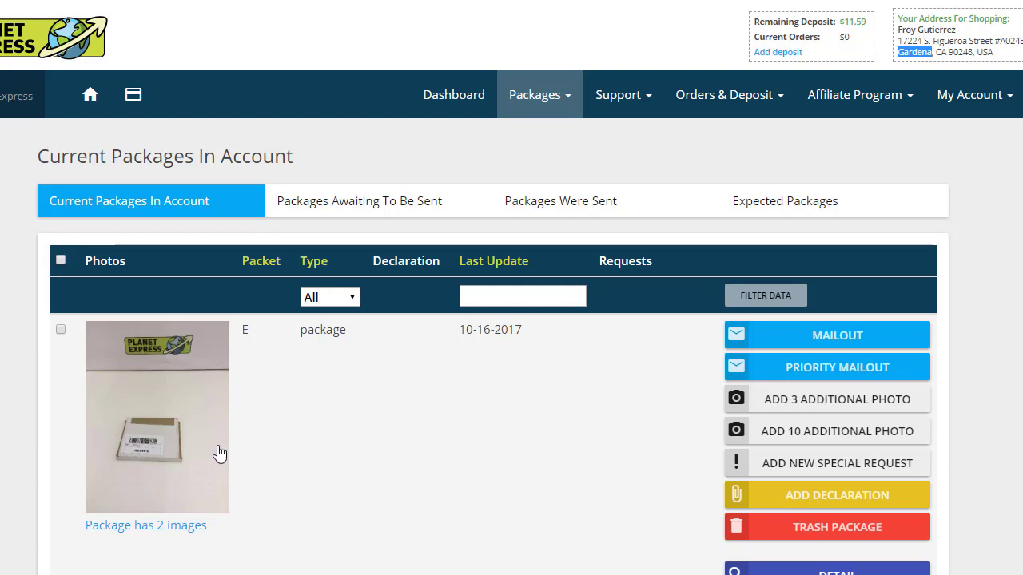
left_click(146, 525)
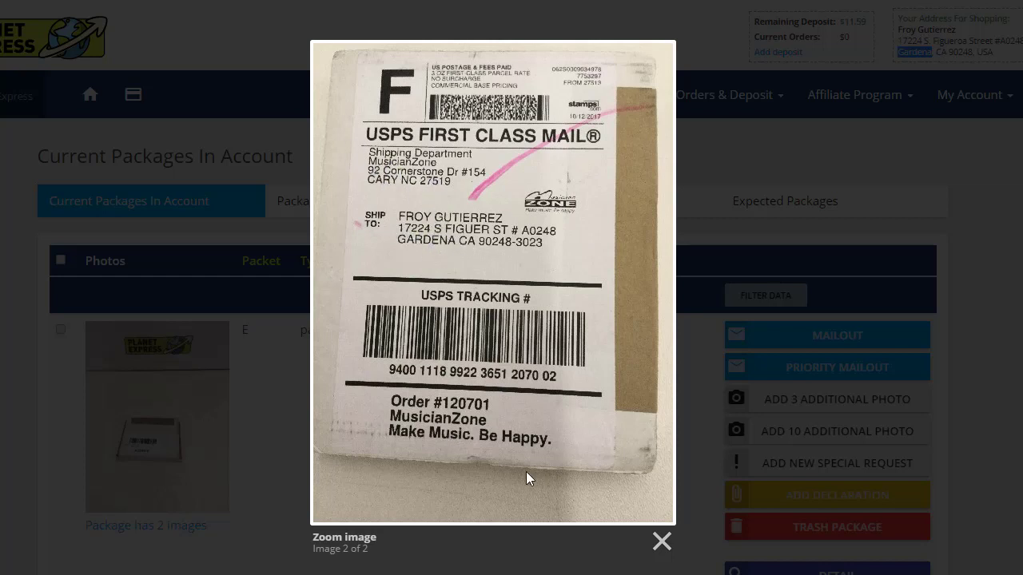
left_click(205, 326)
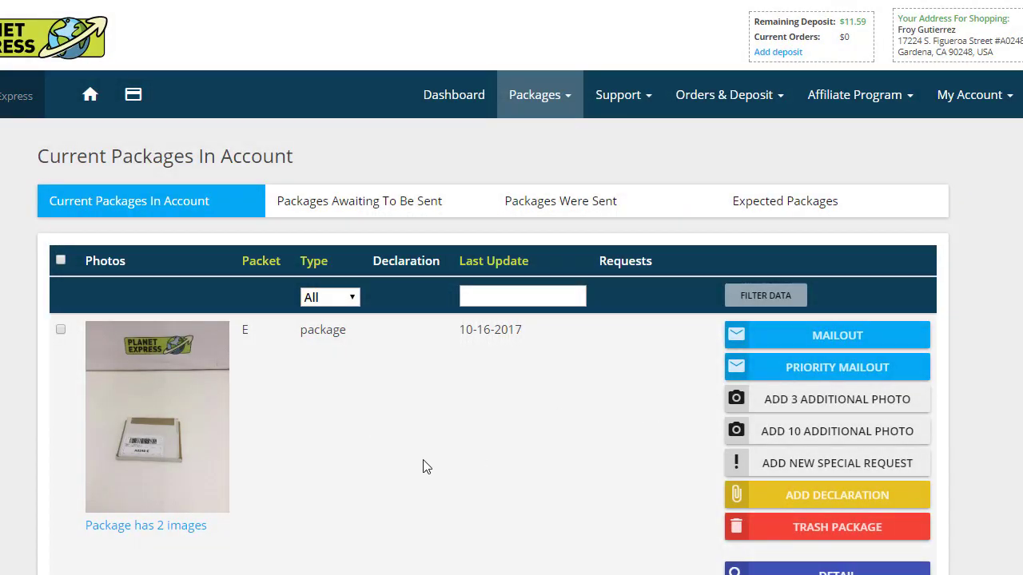
Request a regular mailout for package E and confirm it to reach the customs declaration
scroll(462, 438, "down", 1)
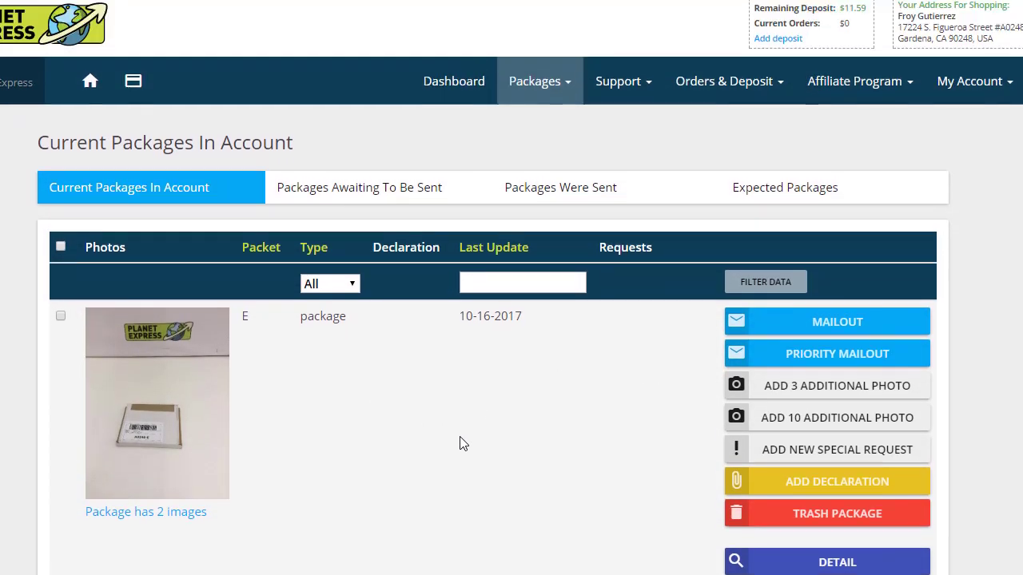
scroll(462, 444, "down", 3)
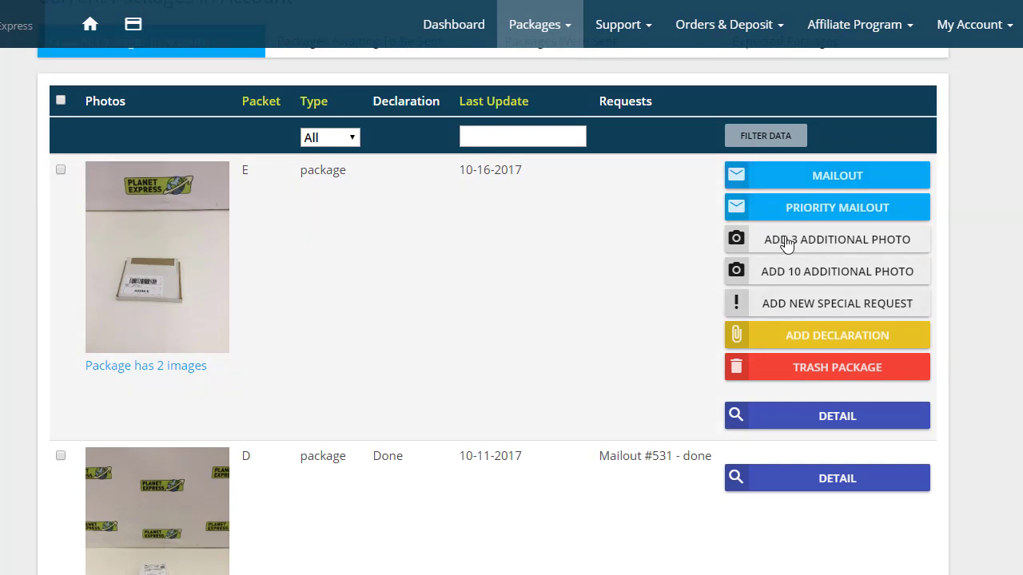
scroll(629, 295, "up", 2)
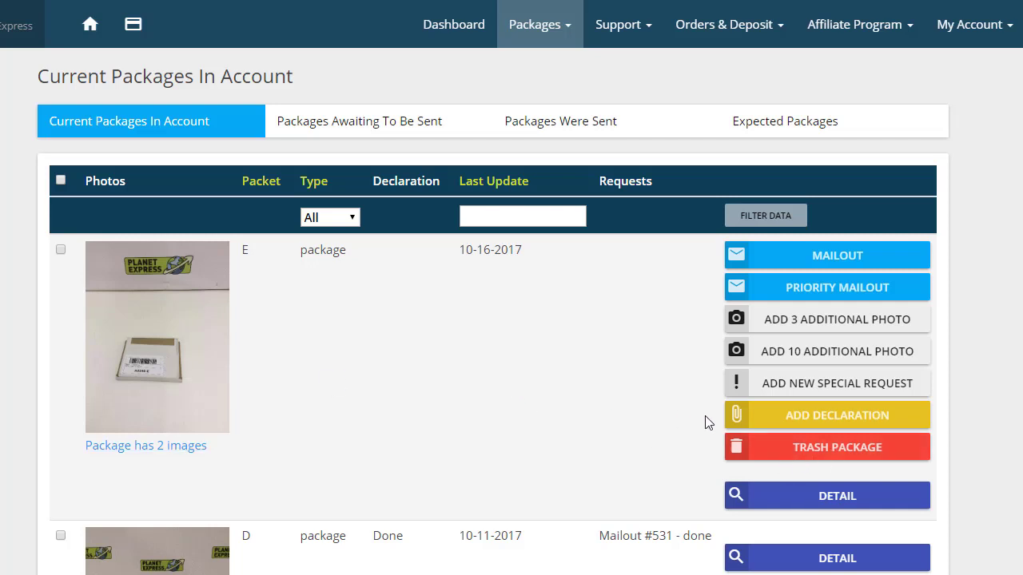
left_click(817, 263)
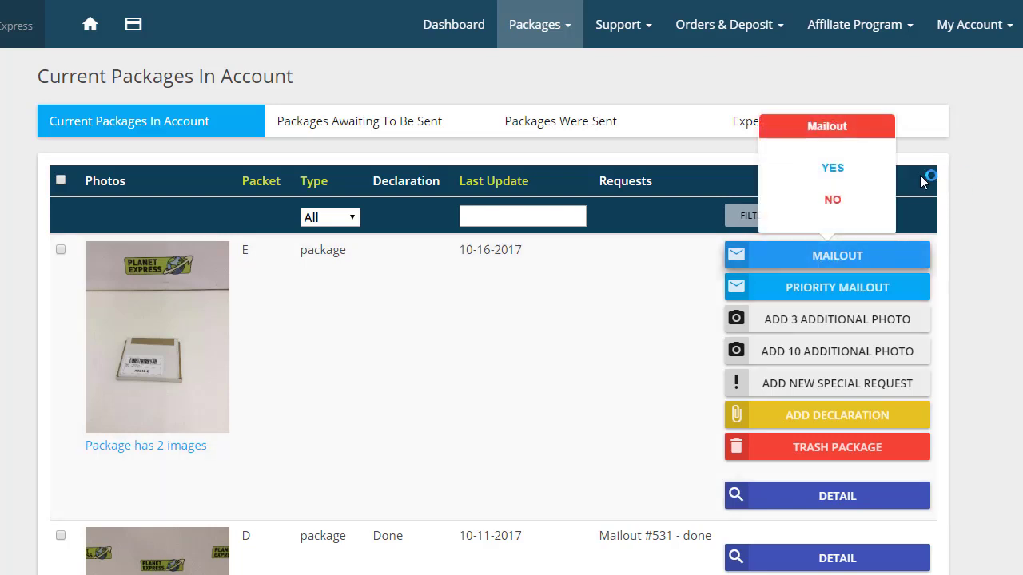
left_click(847, 170)
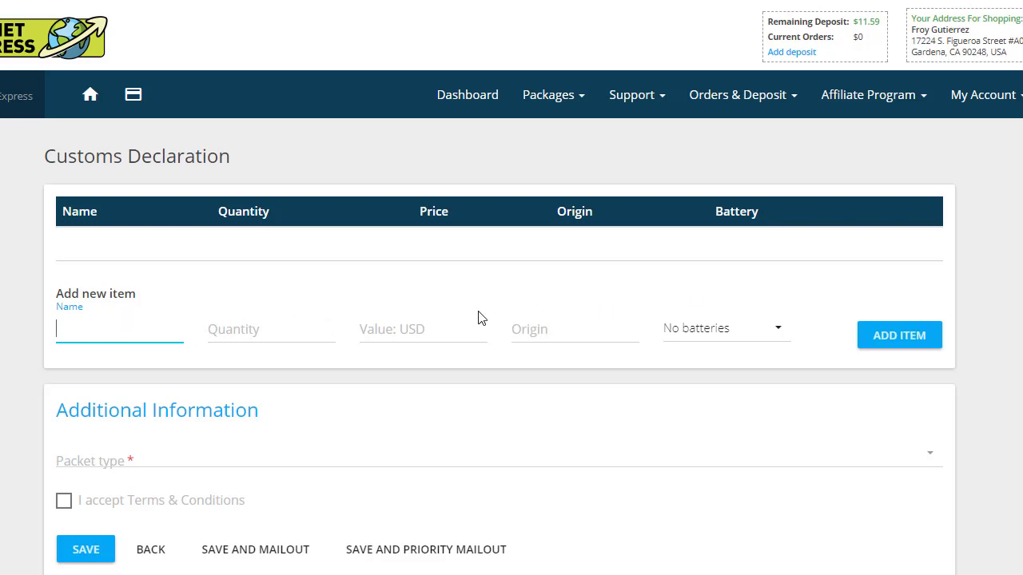
Switch to the eBay purchase history and check the trumpet necklace's item name in the Oct 11, 2017 musicianzone order
key("Return")
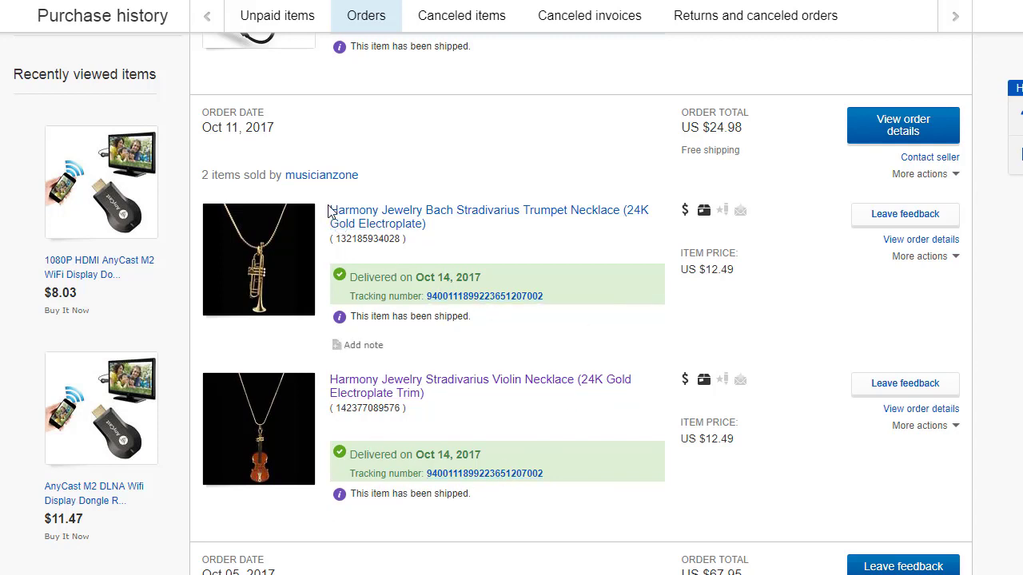
left_click_drag(331, 211, 422, 209)
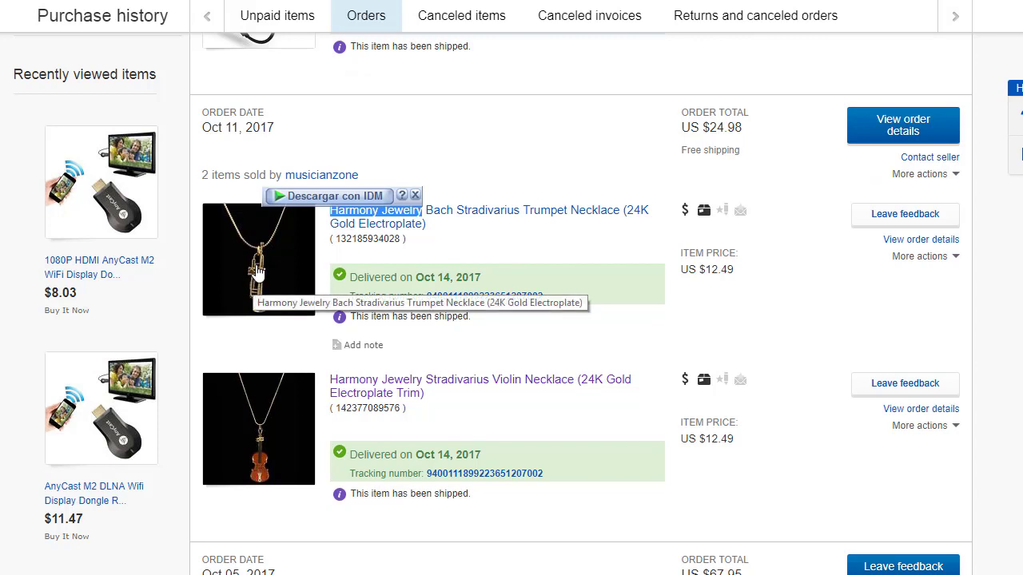
left_click(639, 235)
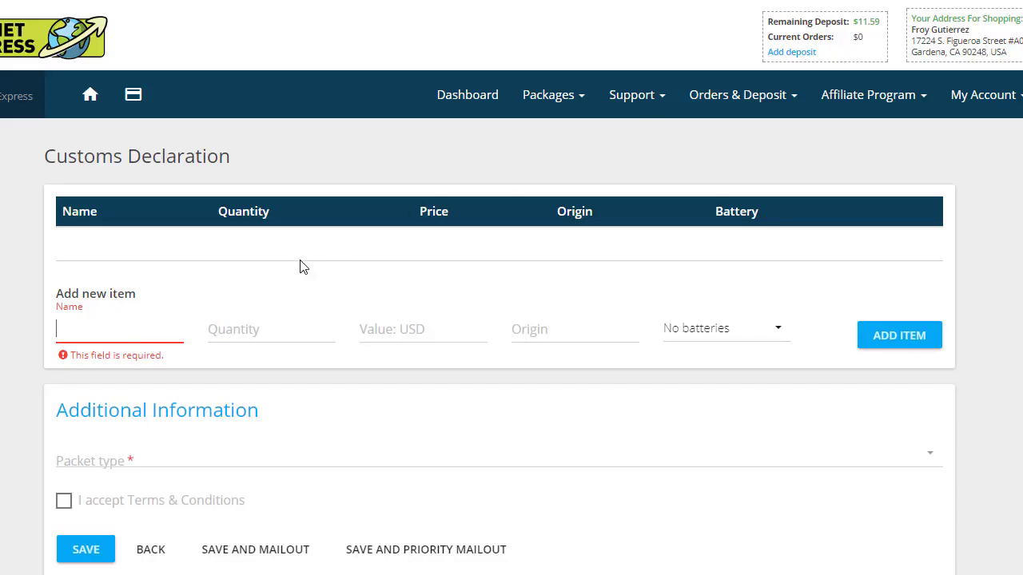
Fill in a new customs declaration item named Harmony Jewelry with quantity 2 and a value of 12.49 USD
type("Harmony Jewelry")
left_click(245, 331)
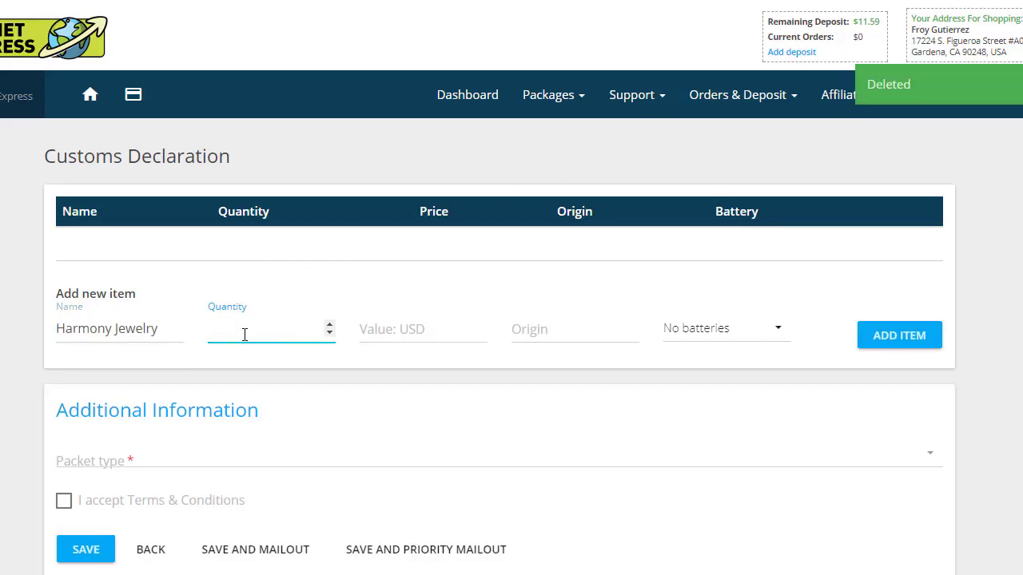
type("2")
left_click(391, 334)
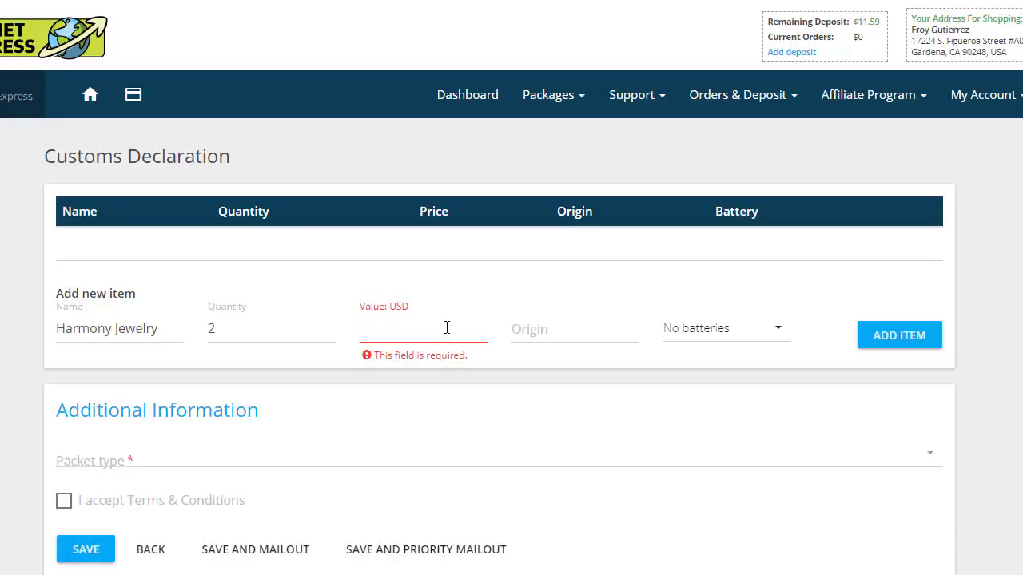
type("12.49")
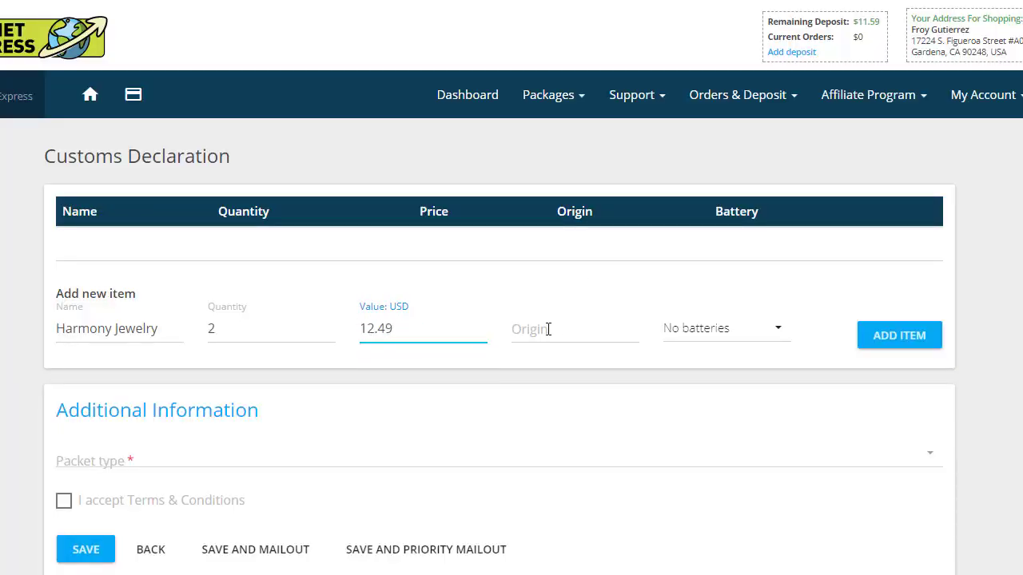
Enter the suggested person's name as the item's origin and add the item without batteries to the customs declaration
left_click(548, 330)
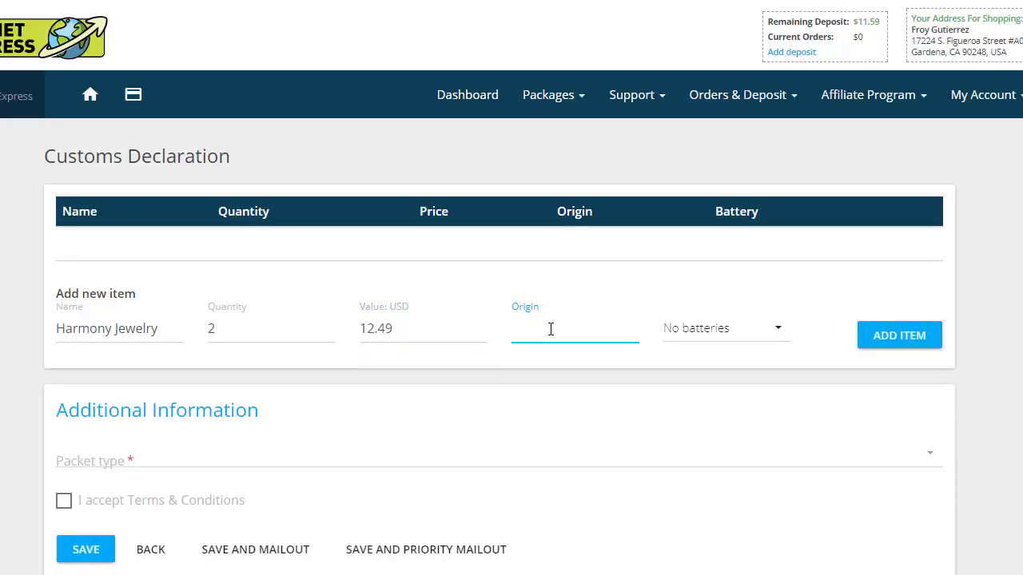
left_click(550, 329)
key("Down")
key("Down")
key("Down")
key("Up")
key("Up")
key("Up")
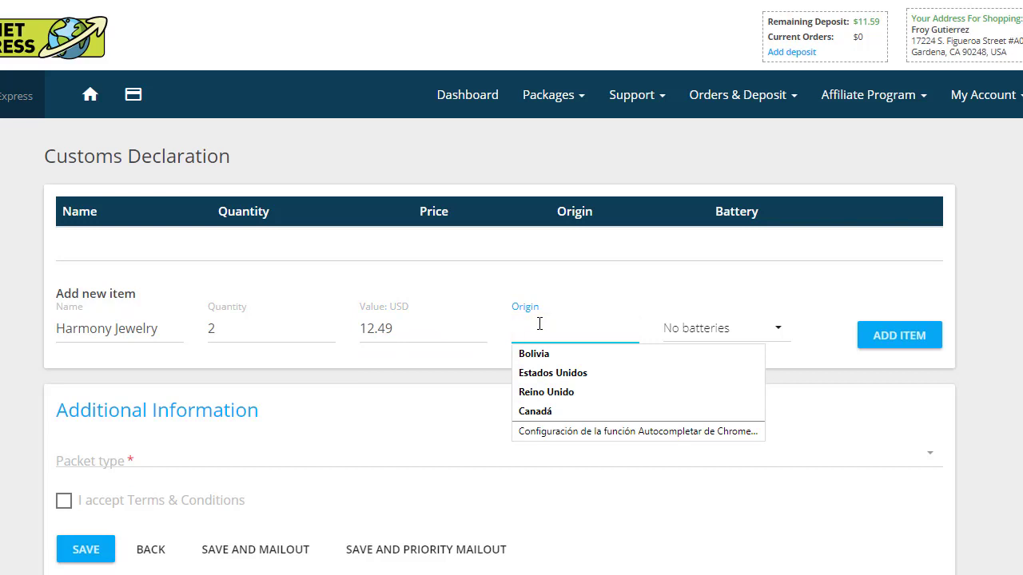
type("Froilan")
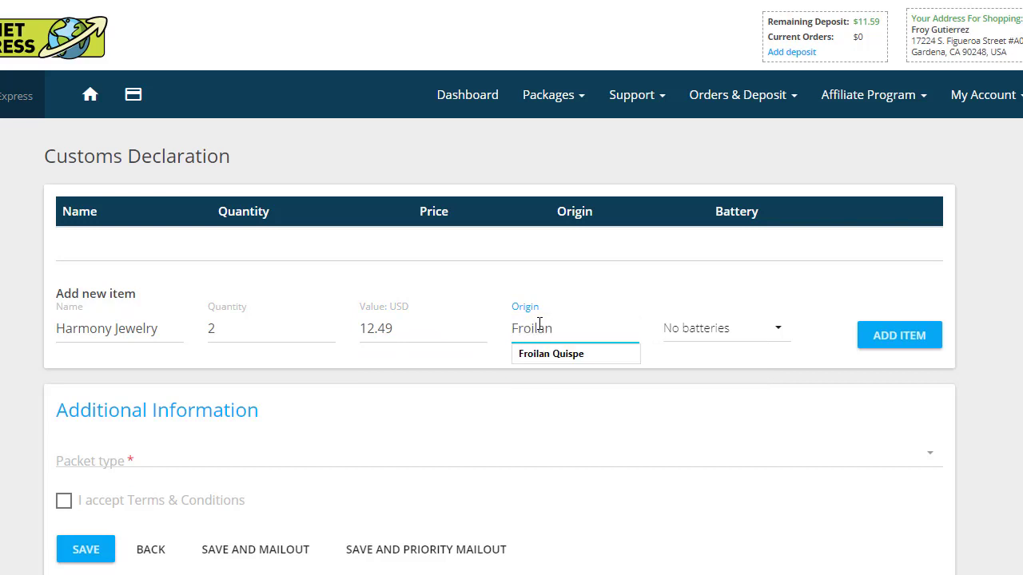
left_click(609, 353)
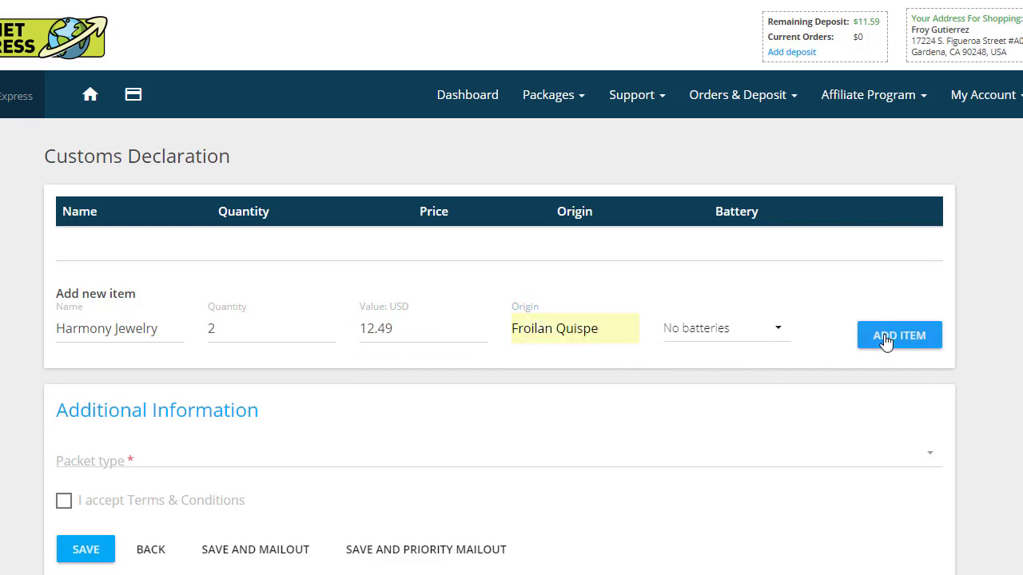
left_click(885, 339)
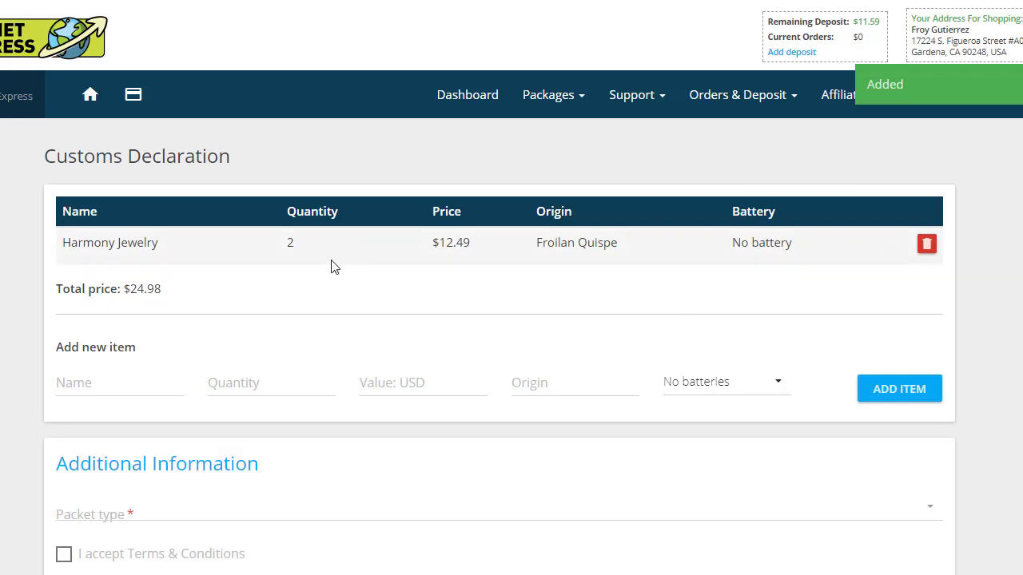
Choose the highlighted packet type and accept the Terms & Conditions to proceed to the mailout address selection
left_click(96, 518)
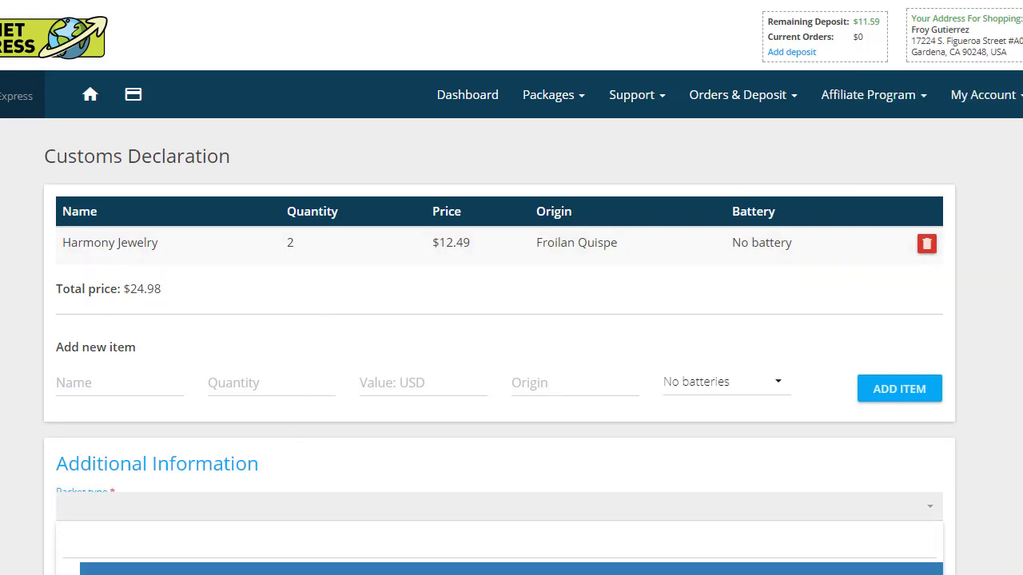
key("Return")
left_click(63, 555)
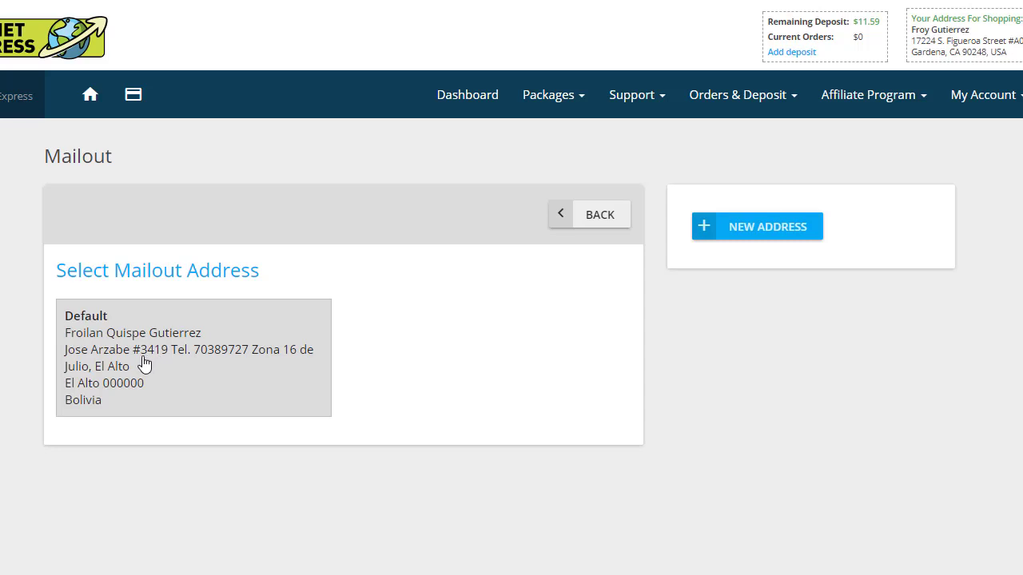
Start a new mailout address and fill in the address name, the recipient's name, street, phone number, city and zip code
left_click(737, 237)
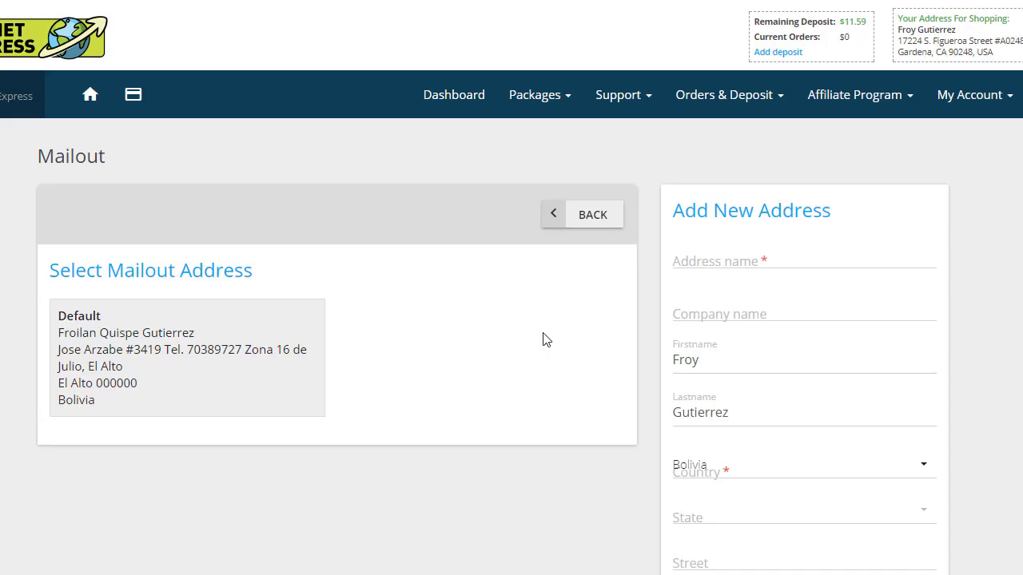
left_click(794, 254)
scroll(791, 258, "down", 1)
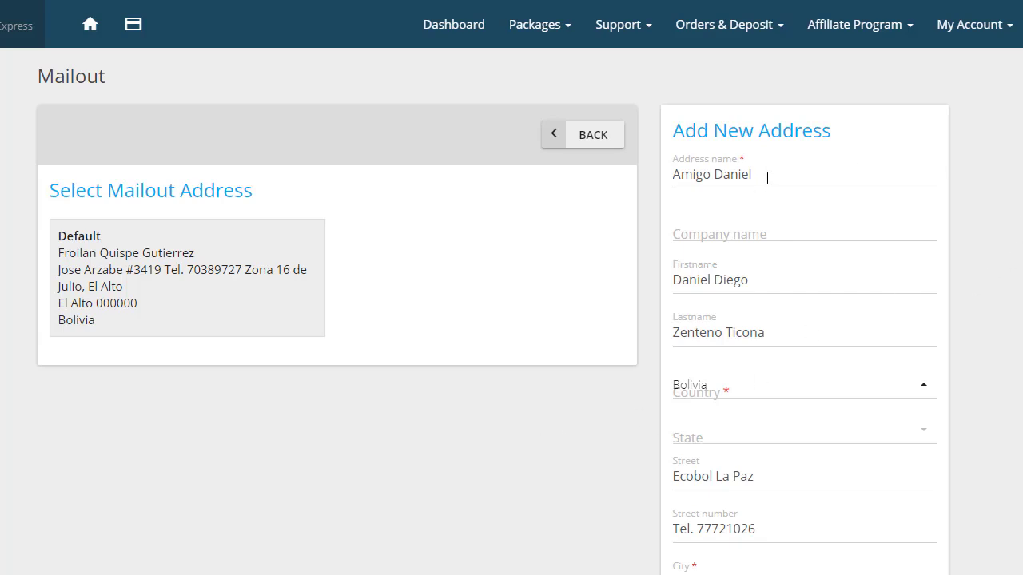
Check the new address entries and rewrite the postal company's name in the street field as ECOBOL
left_click_drag(767, 177, 672, 174)
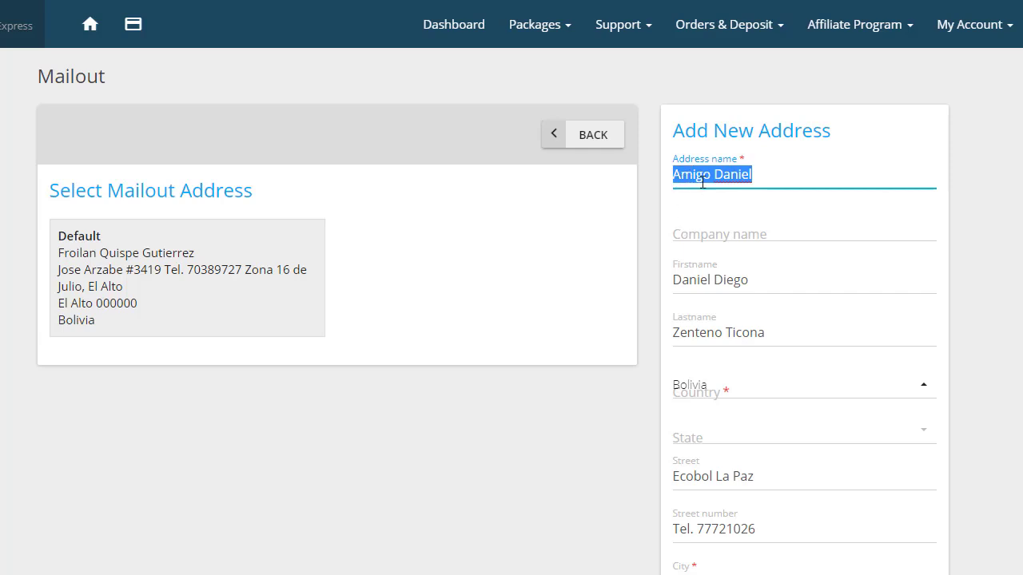
left_click(1011, 212)
scroll(783, 305, "down", 1)
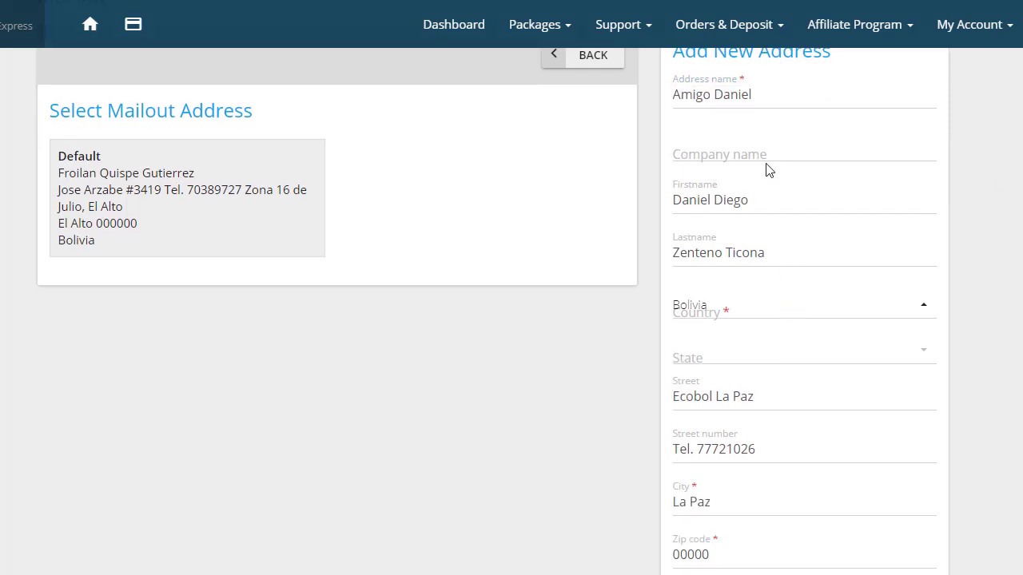
scroll(726, 216, "down", 2)
scroll(700, 171, "up", 1)
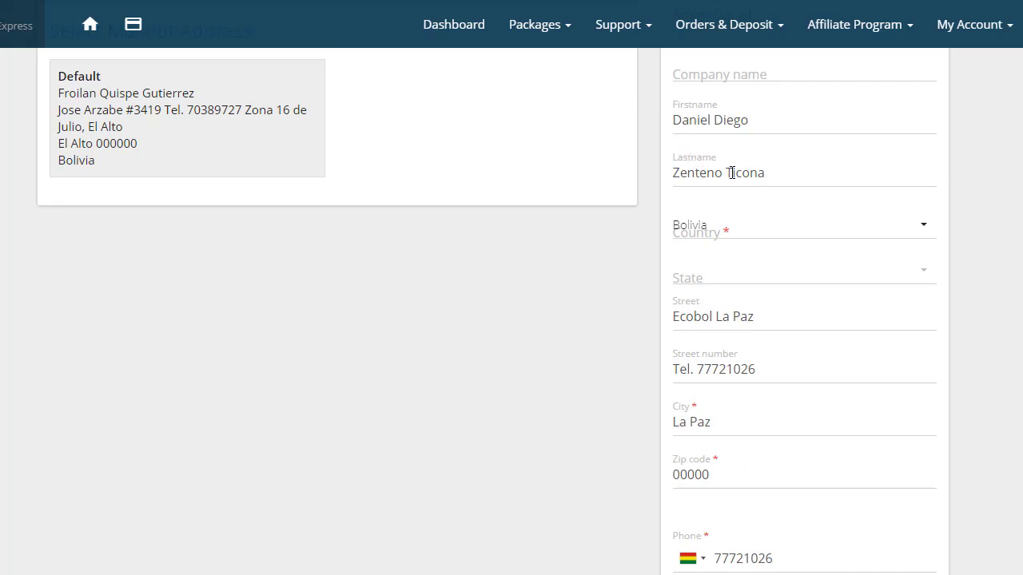
left_click(679, 307)
left_click_drag(714, 316, 621, 315)
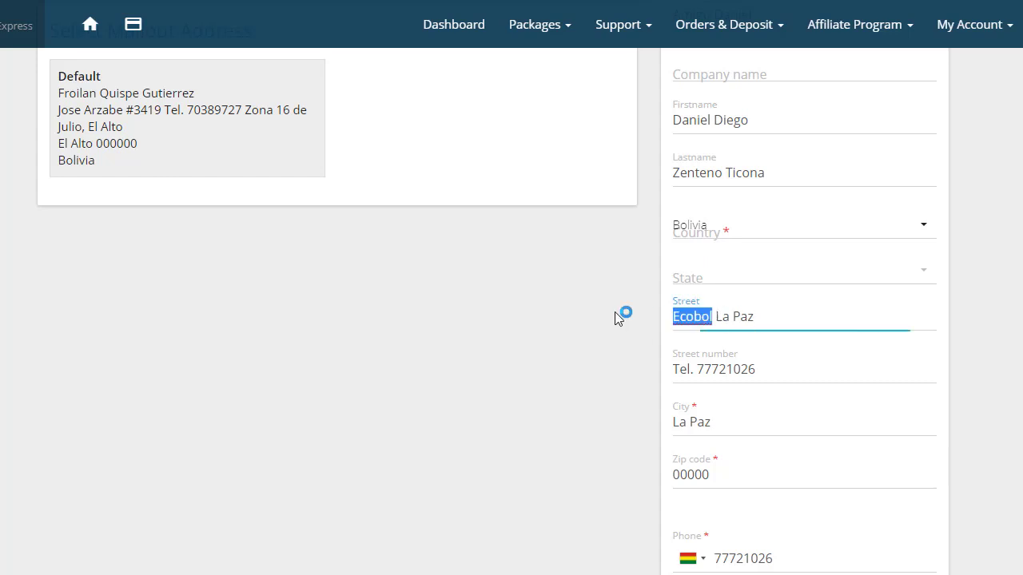
type("ECOBOL")
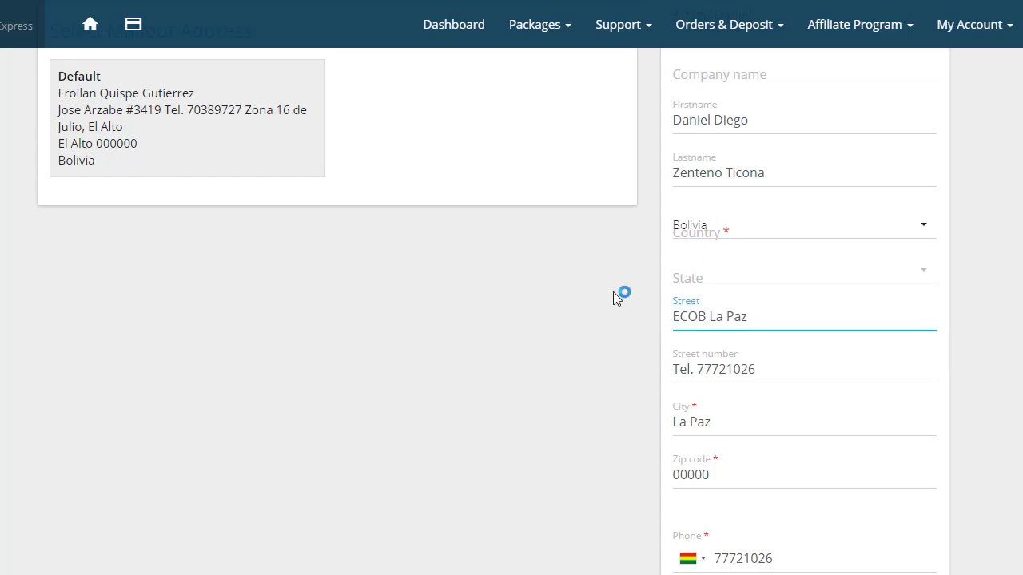
left_click(542, 303)
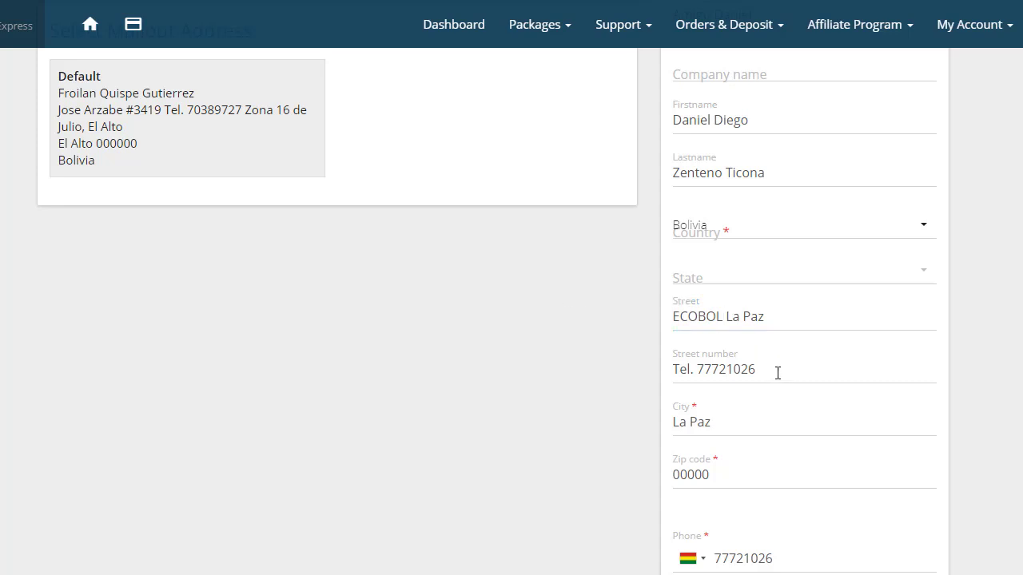
Check the phone country code list, keep Bolivia (+591), and save the new mailout address
left_click(711, 371)
left_click(582, 372)
scroll(578, 377, "down", 1)
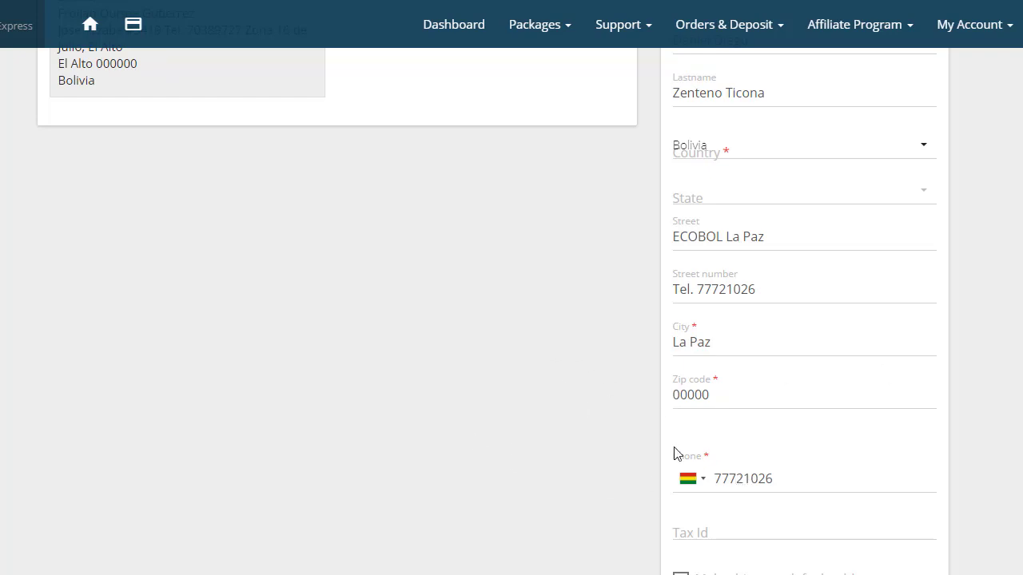
left_click(700, 481)
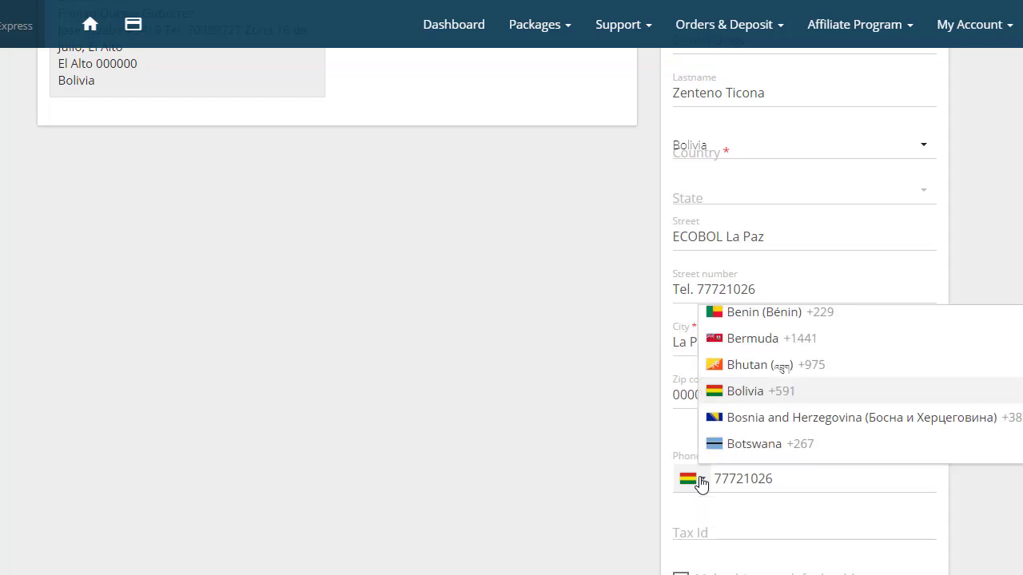
left_click(701, 480)
scroll(951, 467, "down", 2)
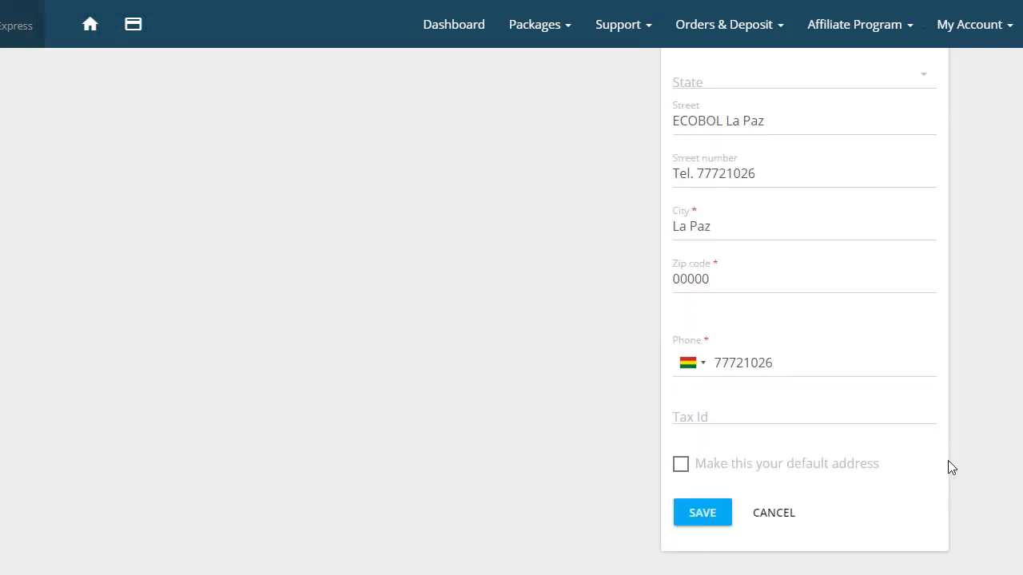
left_click(706, 521)
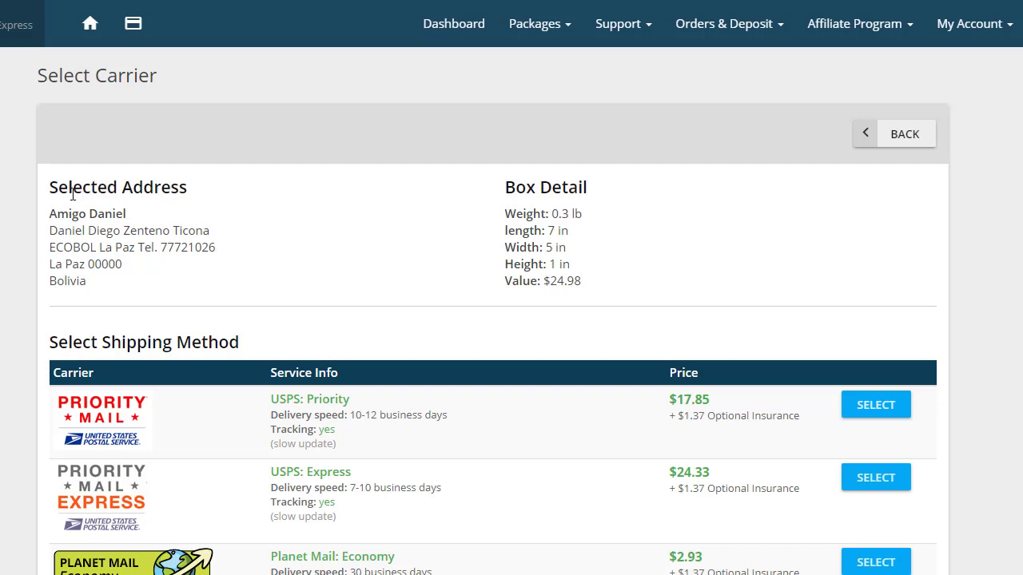
Review the selected address and box details, and examine the USPS Priority and Planet Mail Economy shipping offers
left_click_drag(73, 193, 187, 197)
left_click(187, 196)
left_click_drag(505, 210, 588, 274)
left_click(587, 274)
scroll(567, 220, "down", 1)
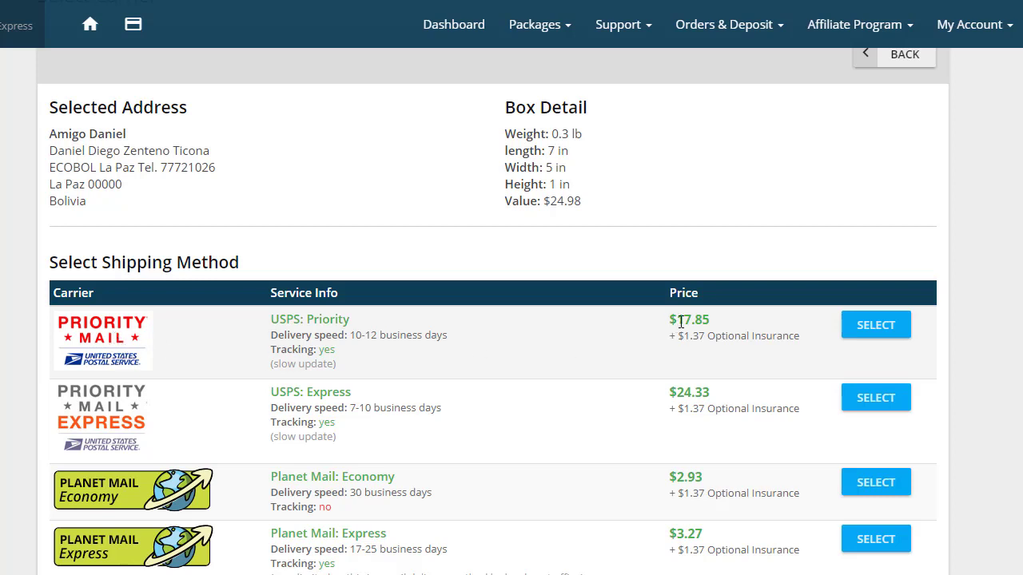
left_click_drag(677, 319, 715, 321)
left_click(693, 350)
scroll(115, 483, "down", 1)
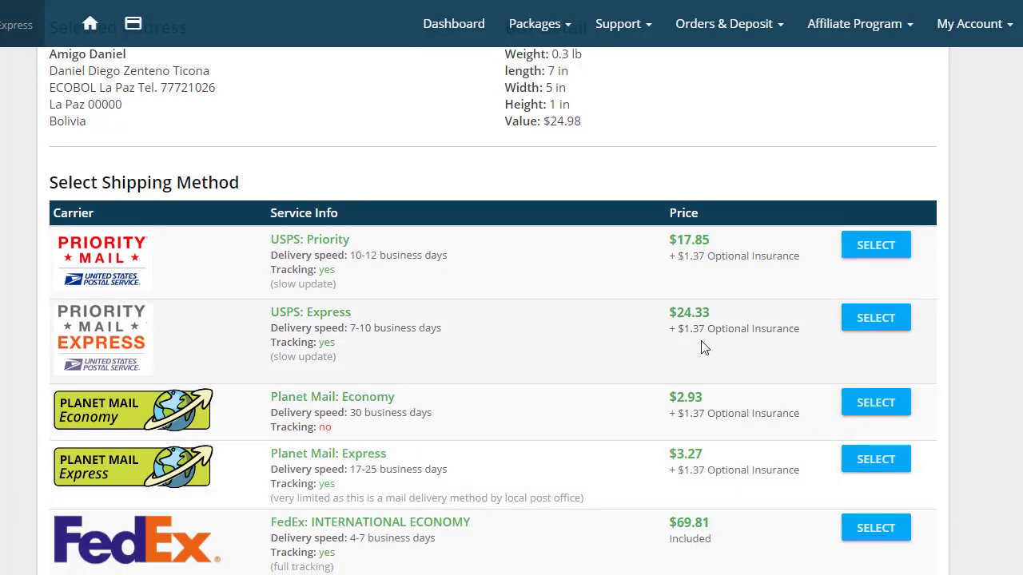
scroll(263, 365, "down", 1)
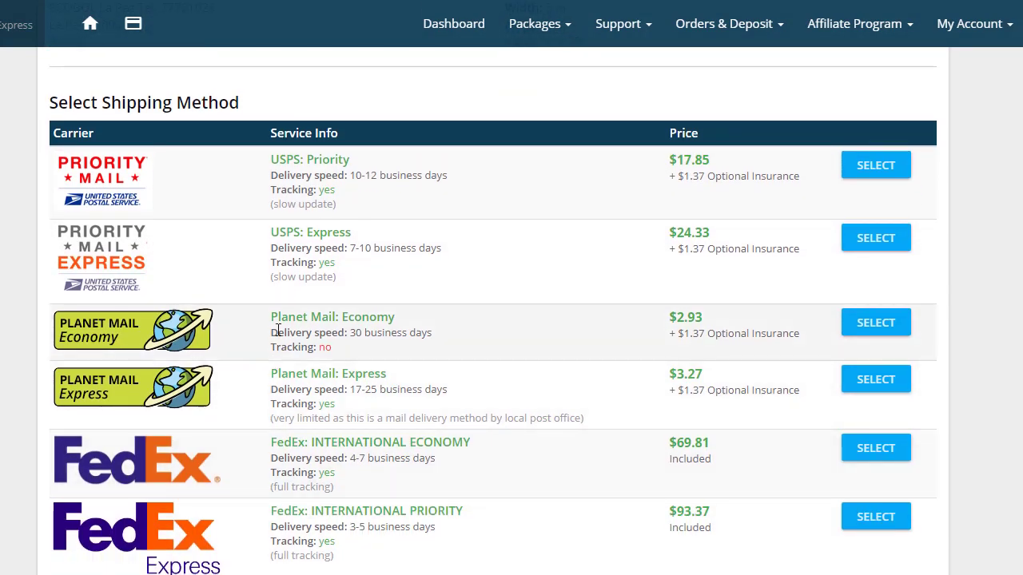
left_click_drag(274, 322, 598, 338)
left_click(693, 324)
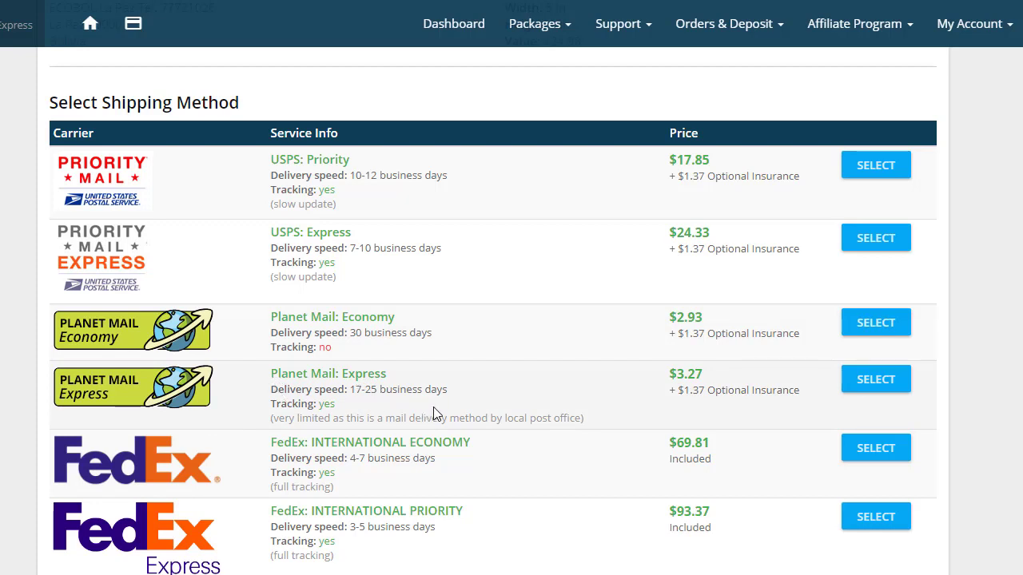
Examine Planet Mail Express's delivery speed, tracking, price and optional insurance, and compare them with the USPS Priority offer
double_click(363, 375)
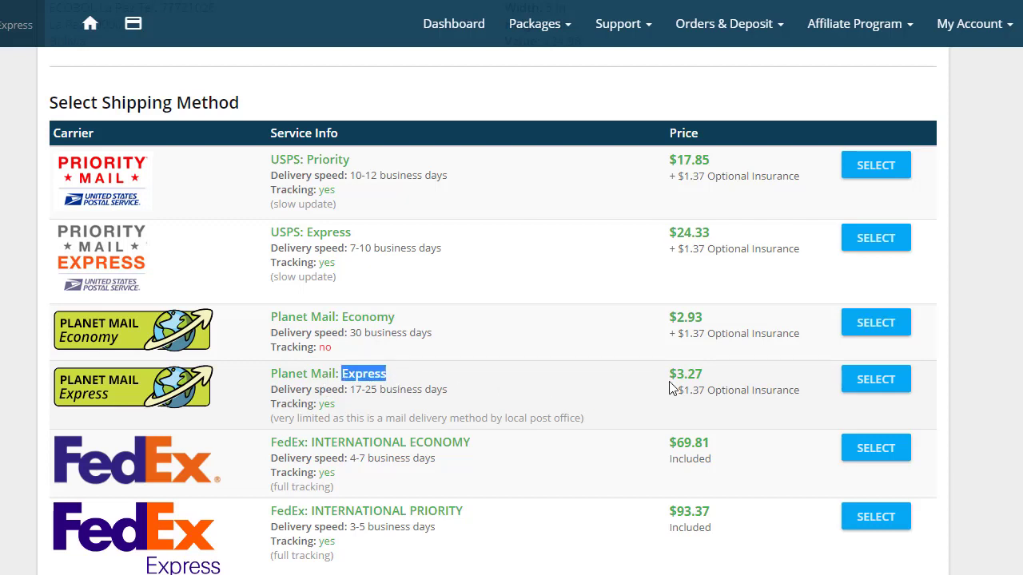
left_click_drag(669, 373, 773, 390)
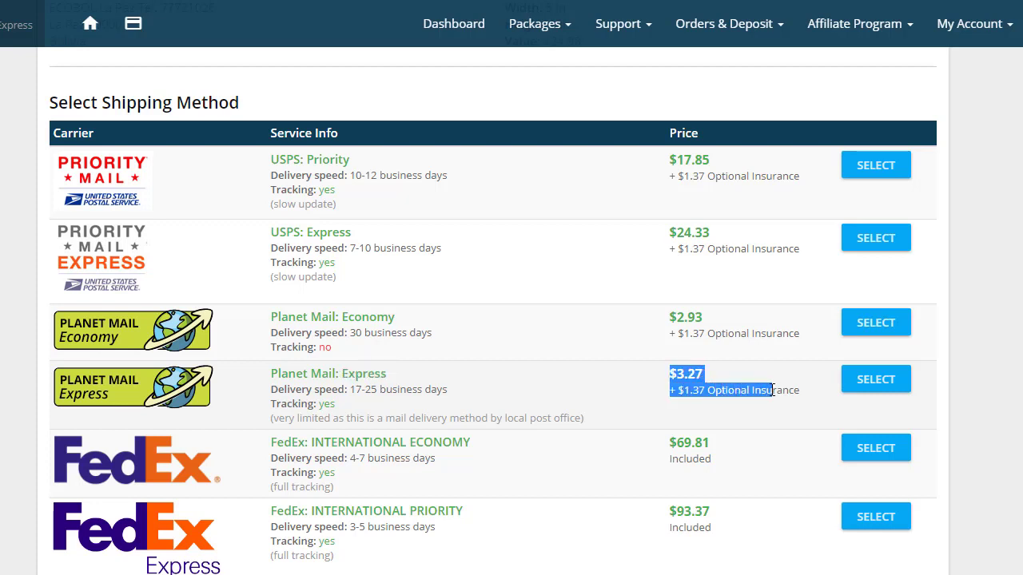
left_click(513, 418)
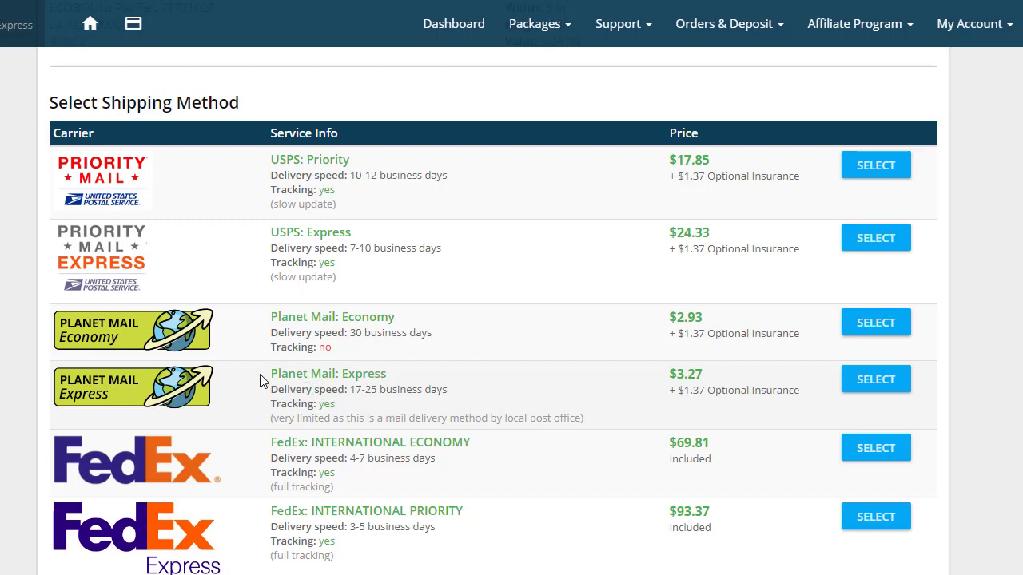
left_click_drag(258, 378, 421, 408)
left_click(576, 399)
scroll(407, 379, "up", 3)
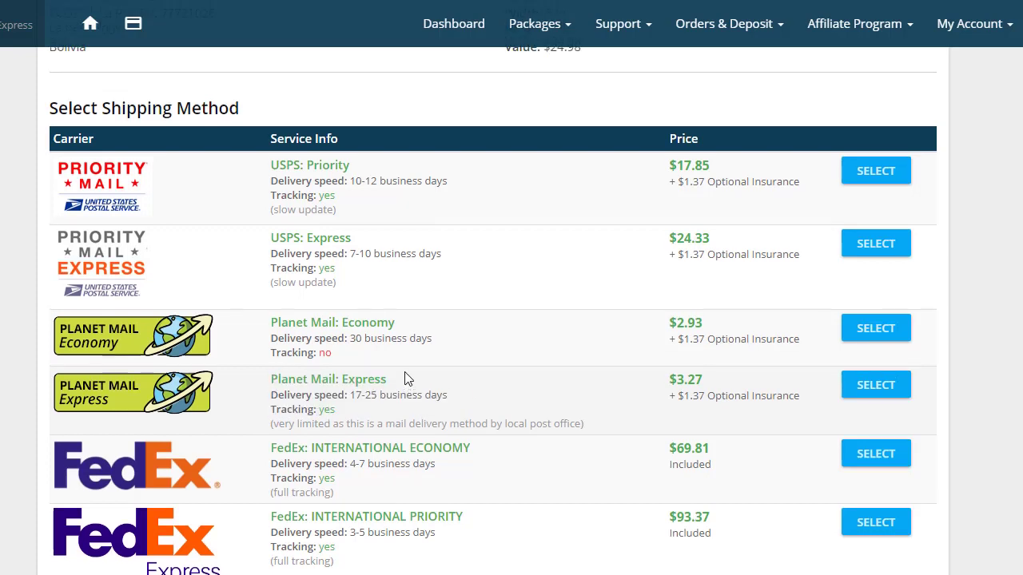
scroll(476, 391, "up", 1)
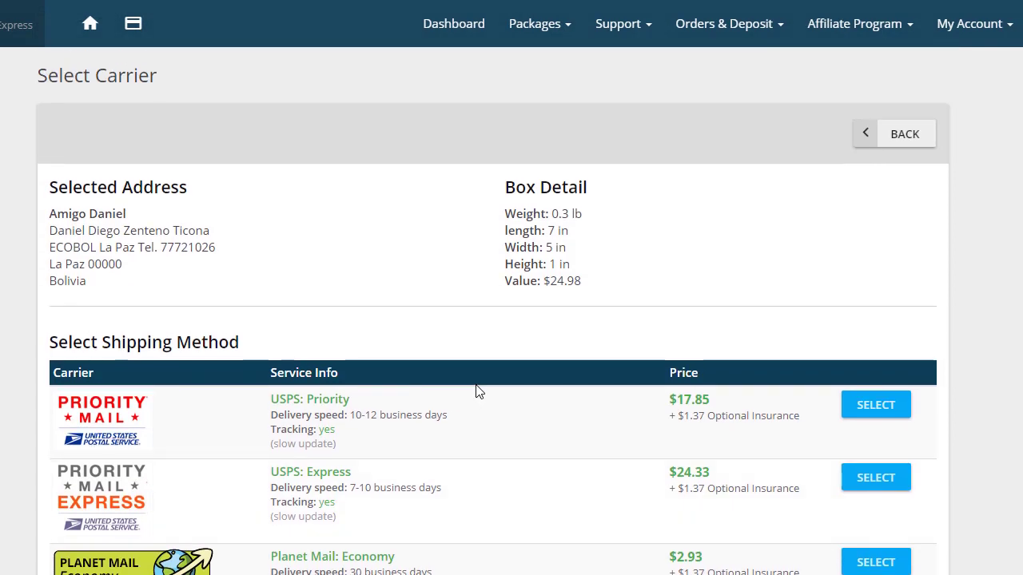
scroll(476, 393, "down", 1)
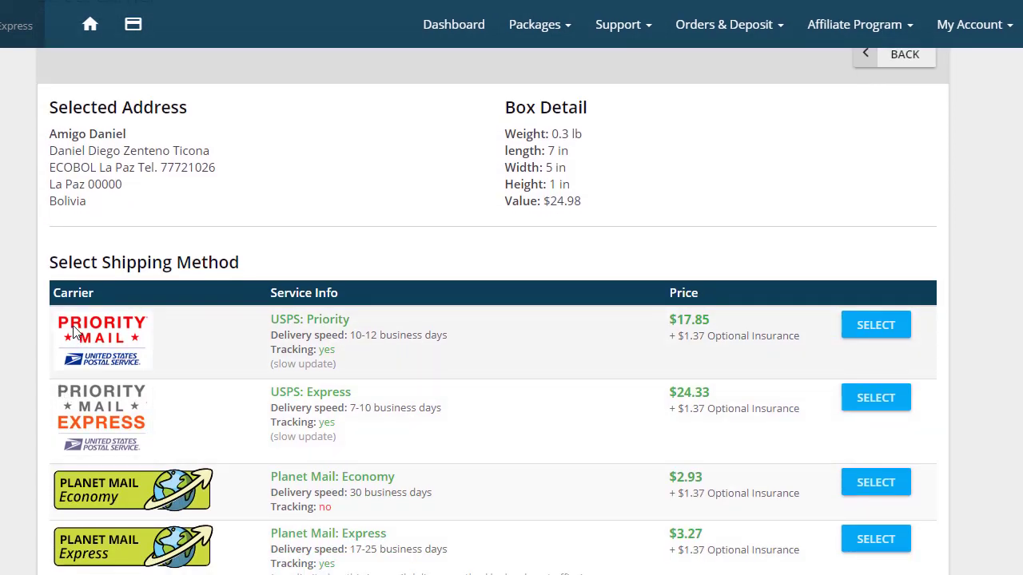
left_click_drag(271, 318, 353, 318)
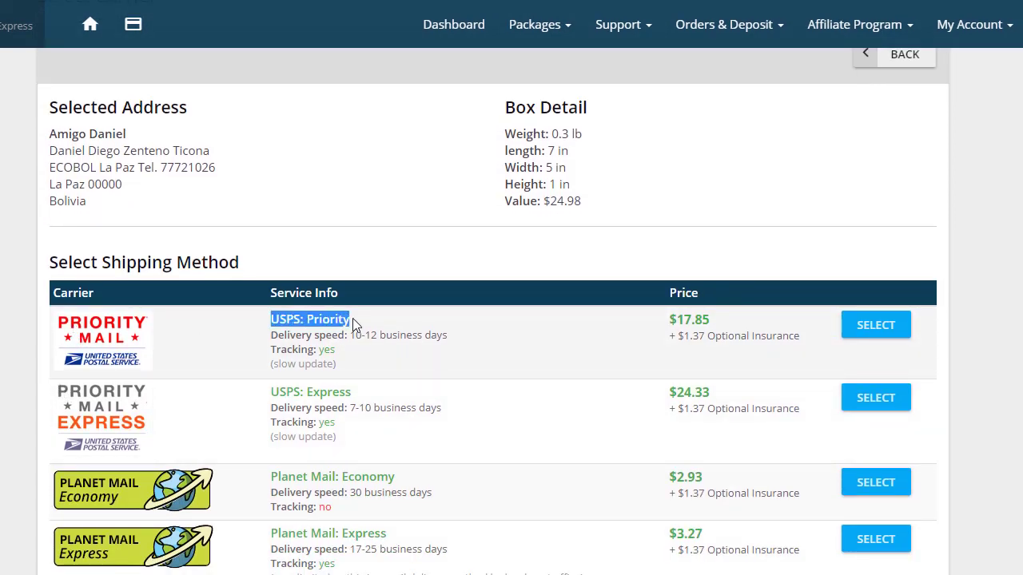
left_click(609, 336)
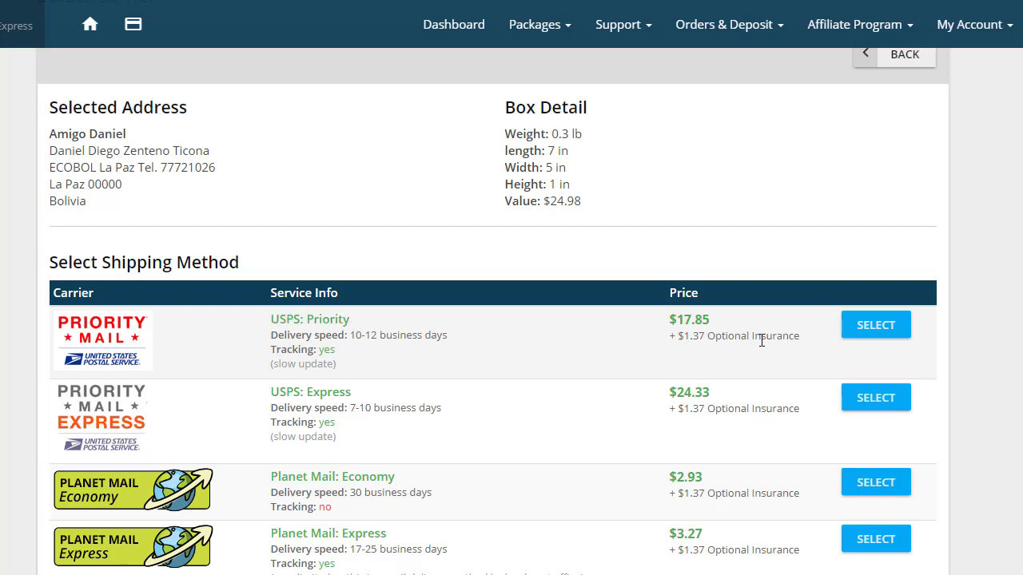
scroll(691, 324, "down", 1)
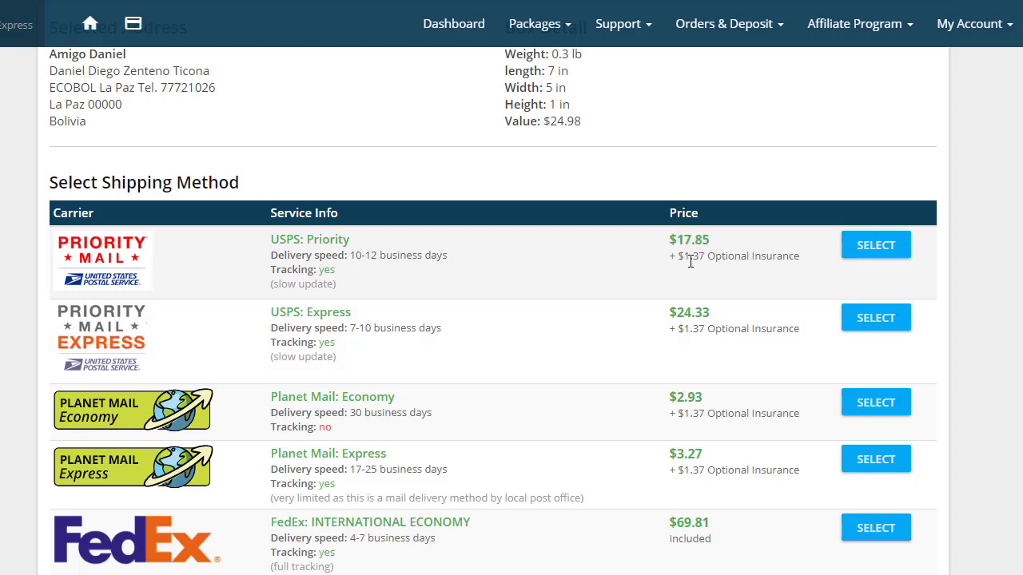
Select USPS Priority as the shipping method for the package
scroll(690, 261, "up", 2)
scroll(684, 303, "down", 2)
left_click(872, 247)
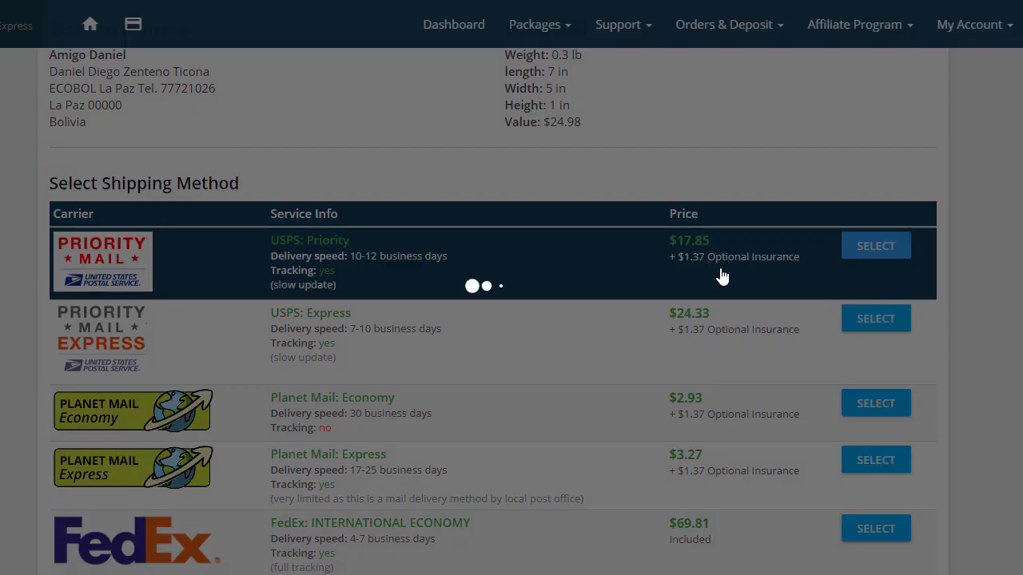
Check the shipping rates and the order summary, and include insurance in the USPS Priority shipment
scroll(516, 322, "down", 6)
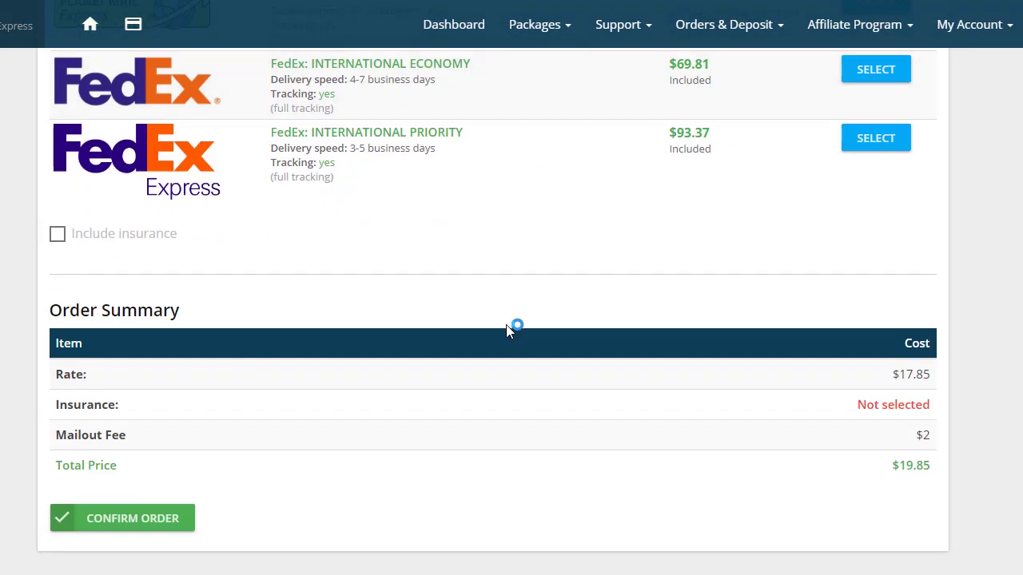
scroll(506, 330, "up", 2)
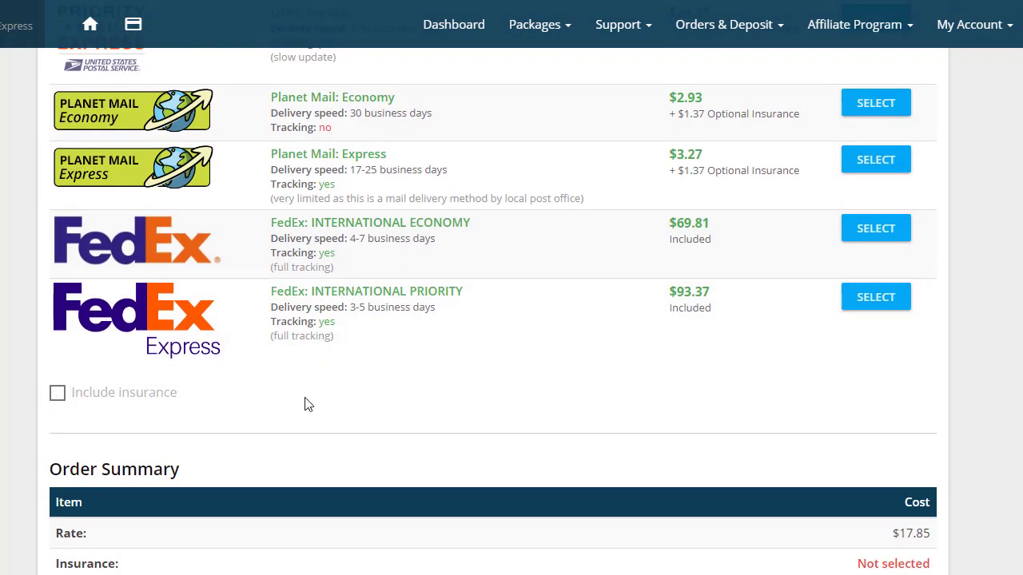
scroll(308, 404, "up", 2)
scroll(313, 423, "down", 2)
scroll(297, 432, "up", 3)
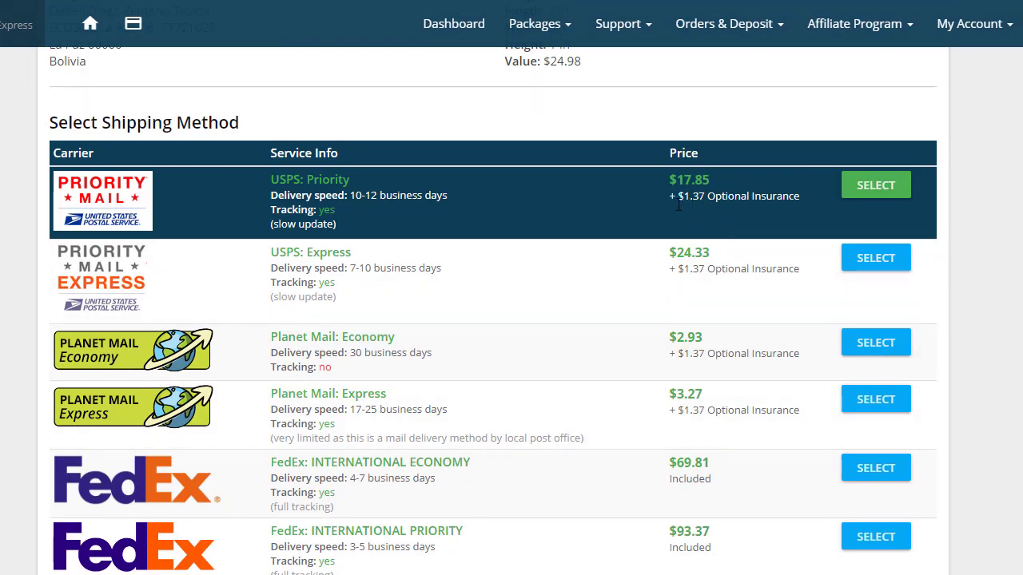
scroll(677, 205, "down", 3)
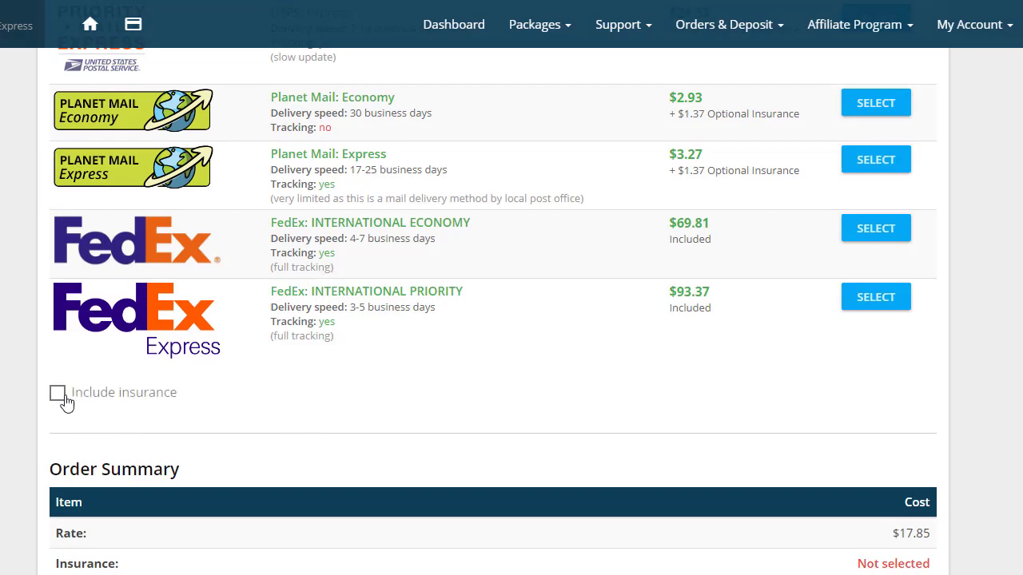
left_click(61, 395)
scroll(357, 405, "down", 1)
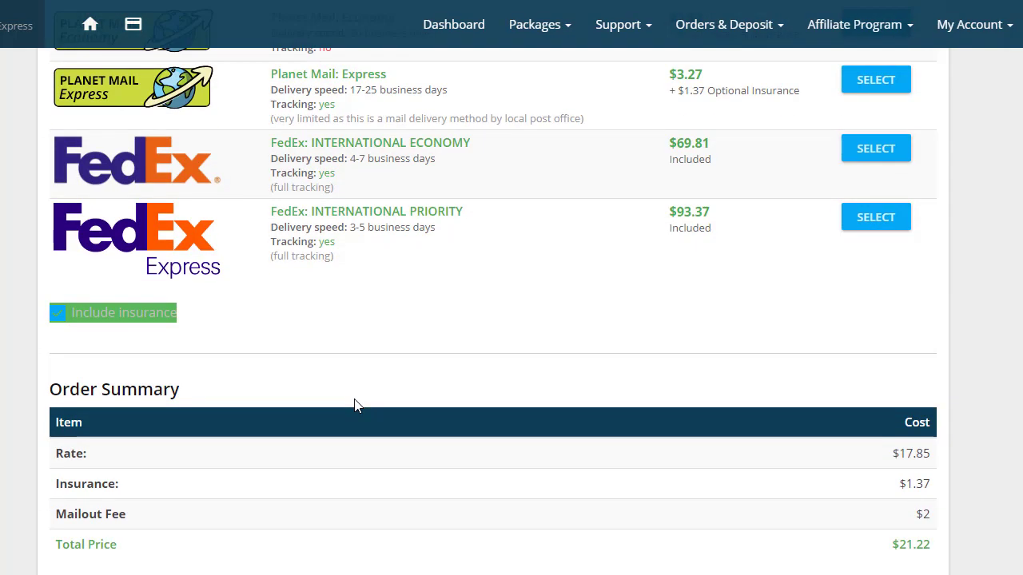
Review the rate, insurance, mailout fee and total price in the order summary, and recheck the carrier offers
scroll(357, 405, "down", 1)
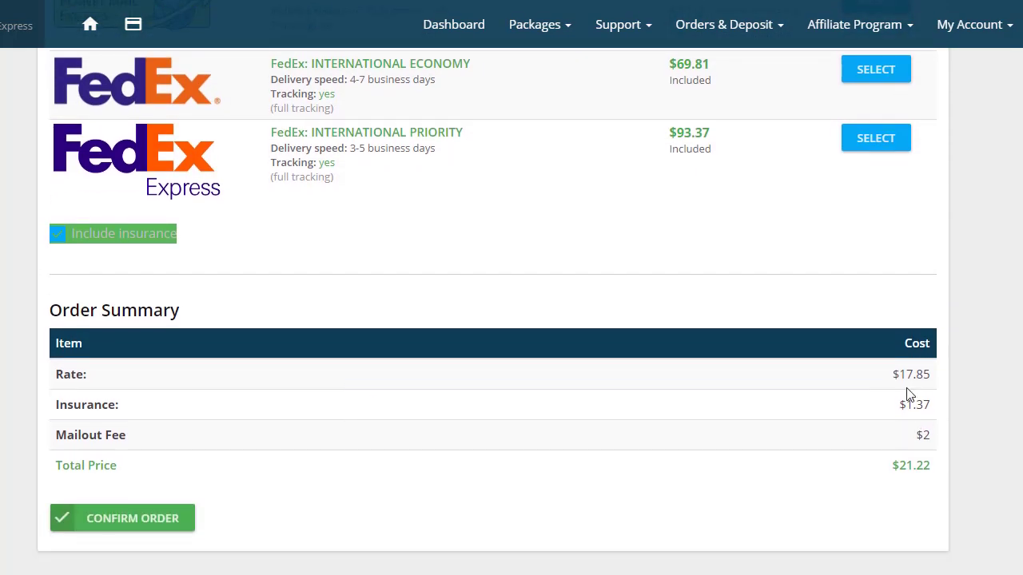
left_click_drag(895, 373, 924, 432)
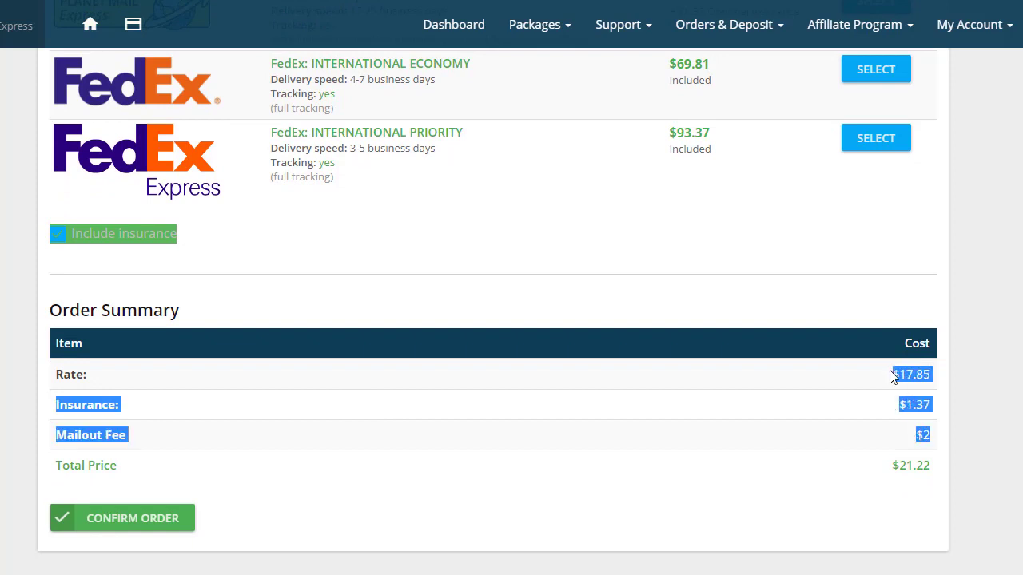
left_click_drag(905, 374, 928, 464)
left_click(920, 461)
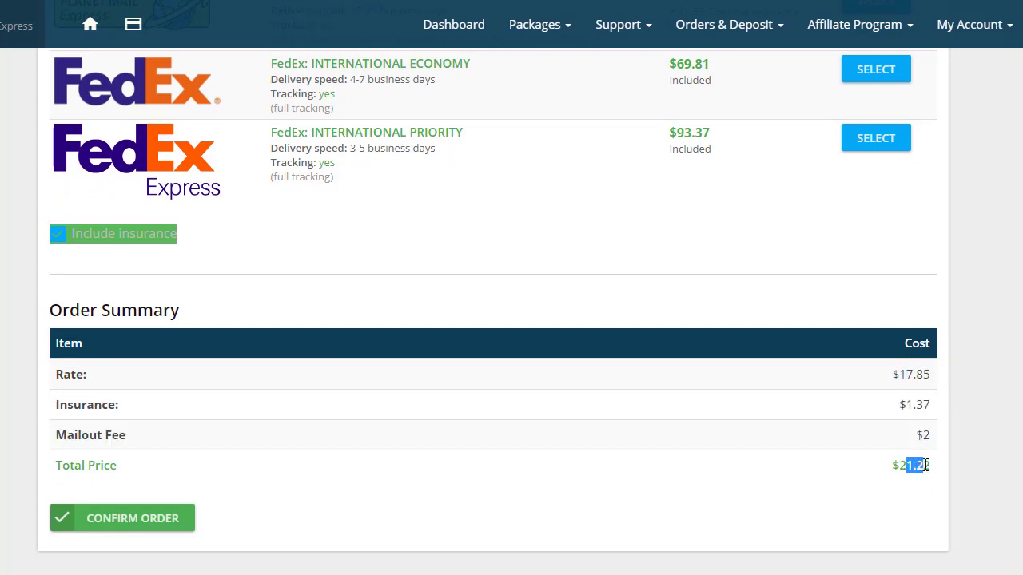
scroll(839, 427, "up", 3)
scroll(808, 467, "up", 1)
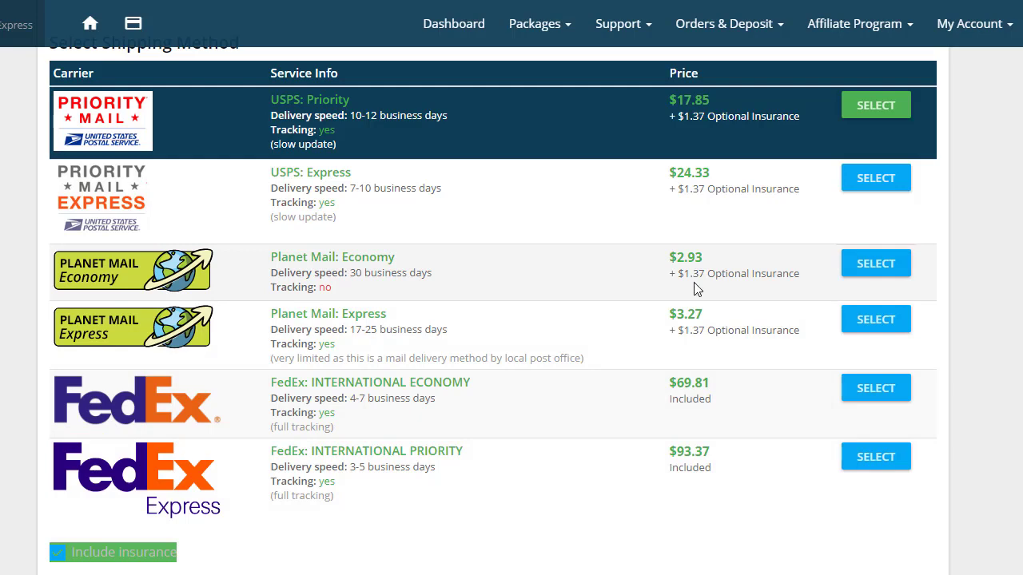
scroll(687, 311, "down", 2)
scroll(672, 334, "up", 3)
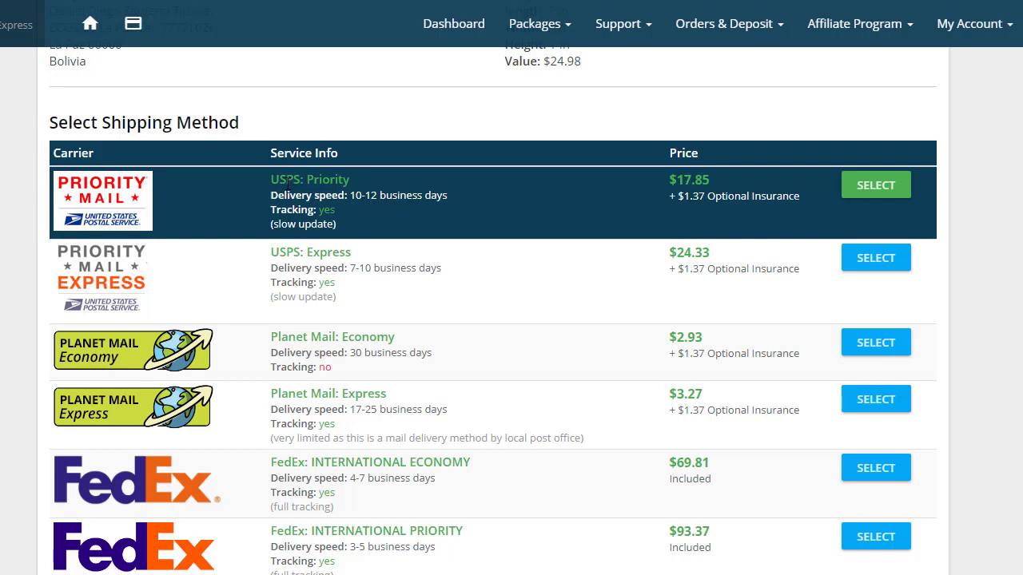
scroll(292, 183, "down", 5)
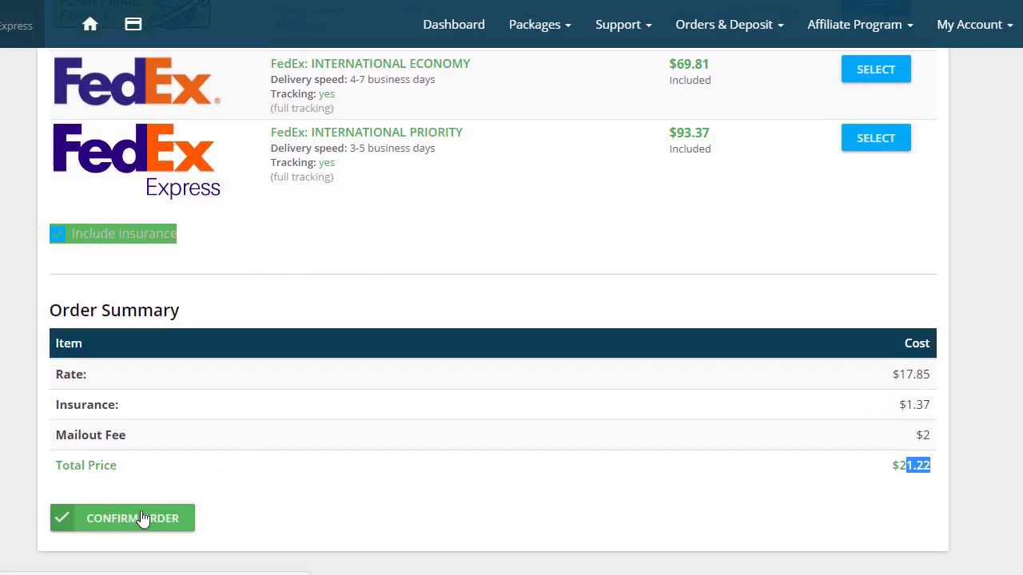
Check the account's remaining deposit and confirm the mailout order
scroll(901, 470, "up", 9)
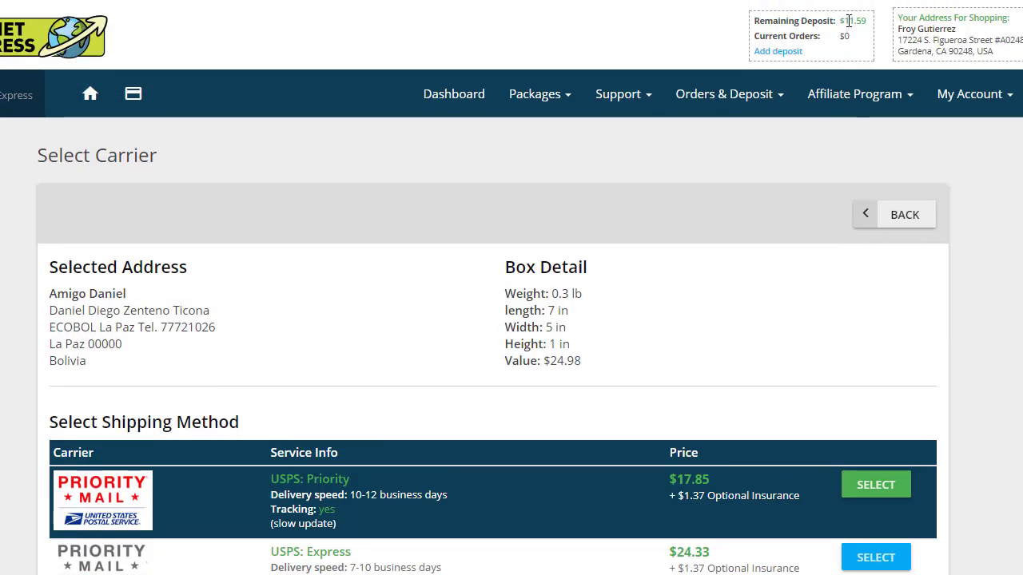
left_click_drag(845, 20, 872, 37)
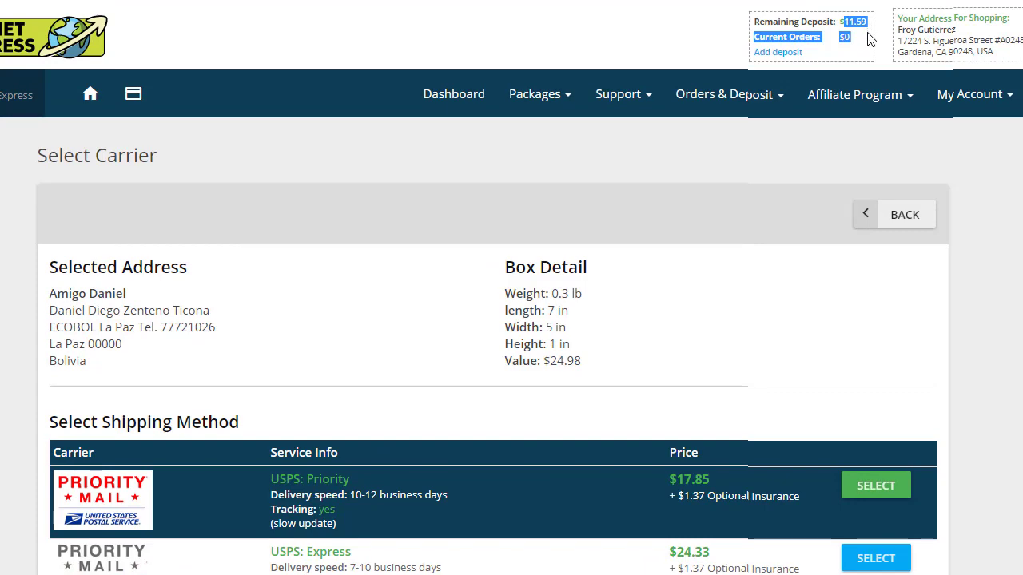
left_click(859, 21)
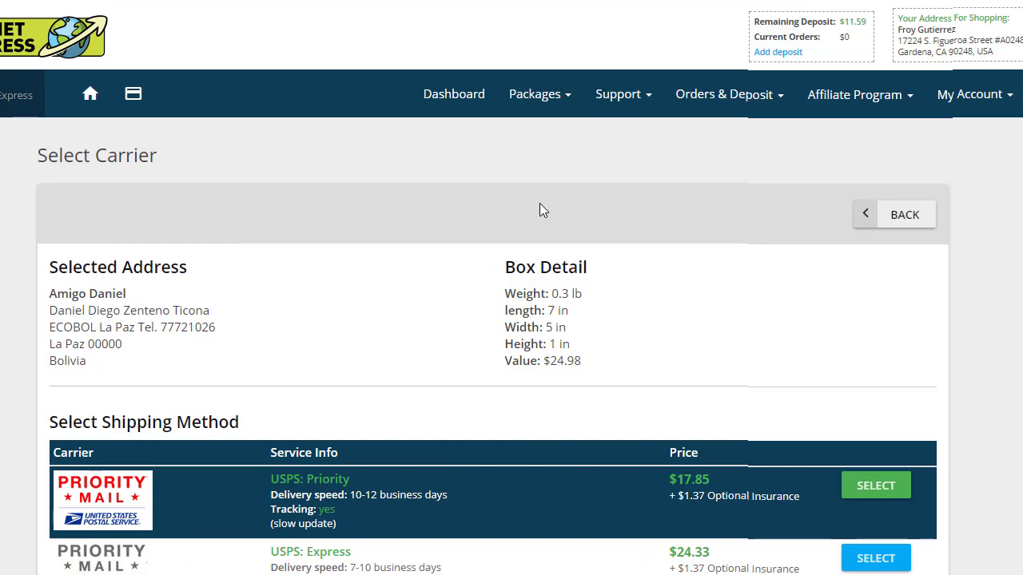
scroll(539, 209, "down", 9)
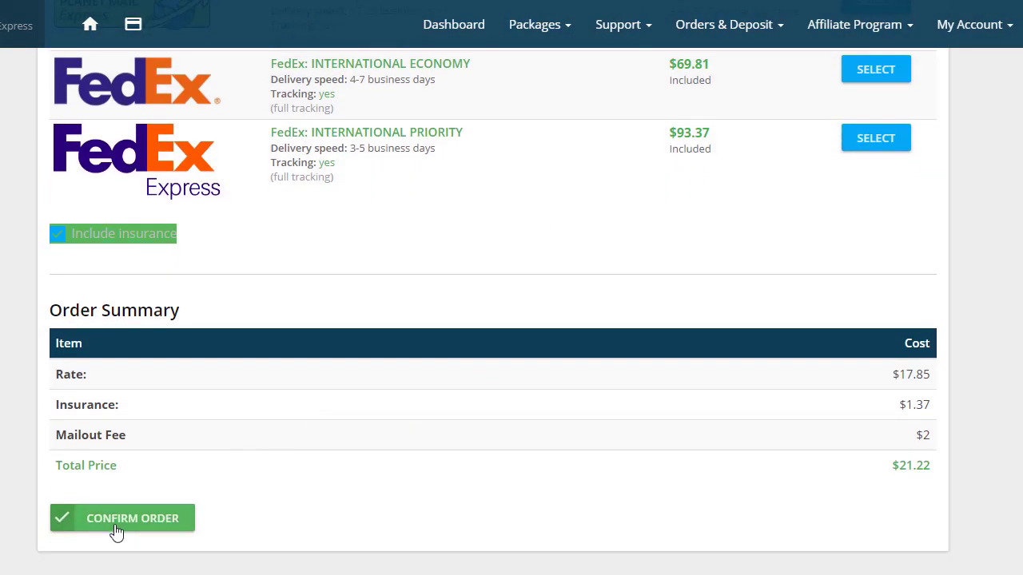
left_click(117, 531)
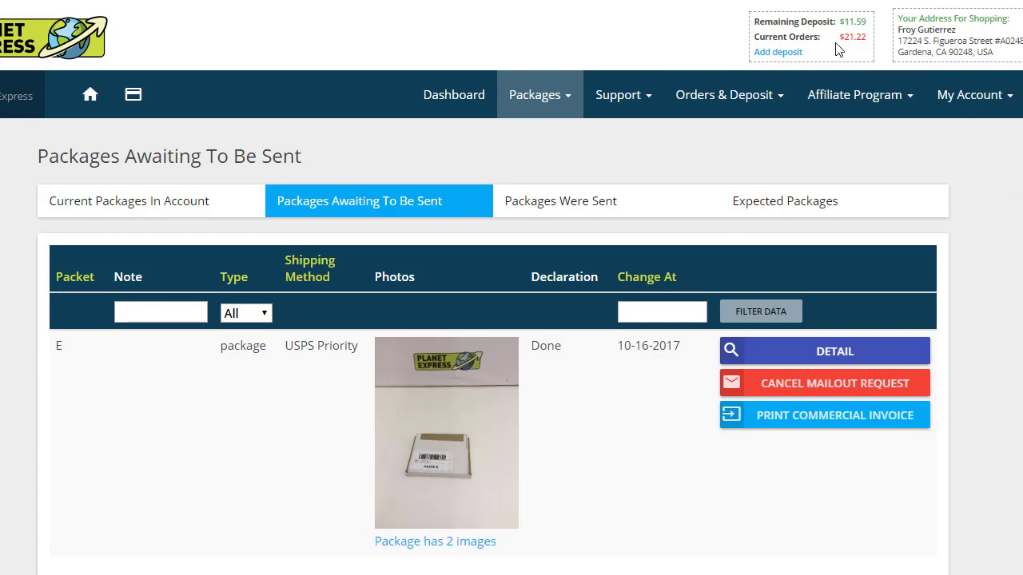
Compare the current orders amount with the remaining deposit and check package E in the awaiting list
double_click(857, 36)
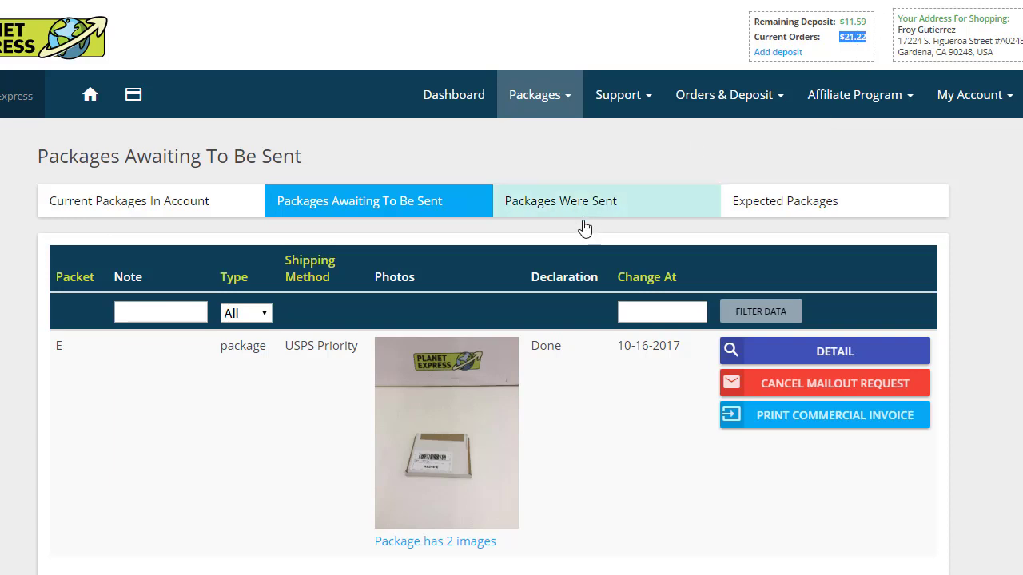
scroll(538, 355, "down", 1)
scroll(538, 355, "up", 1)
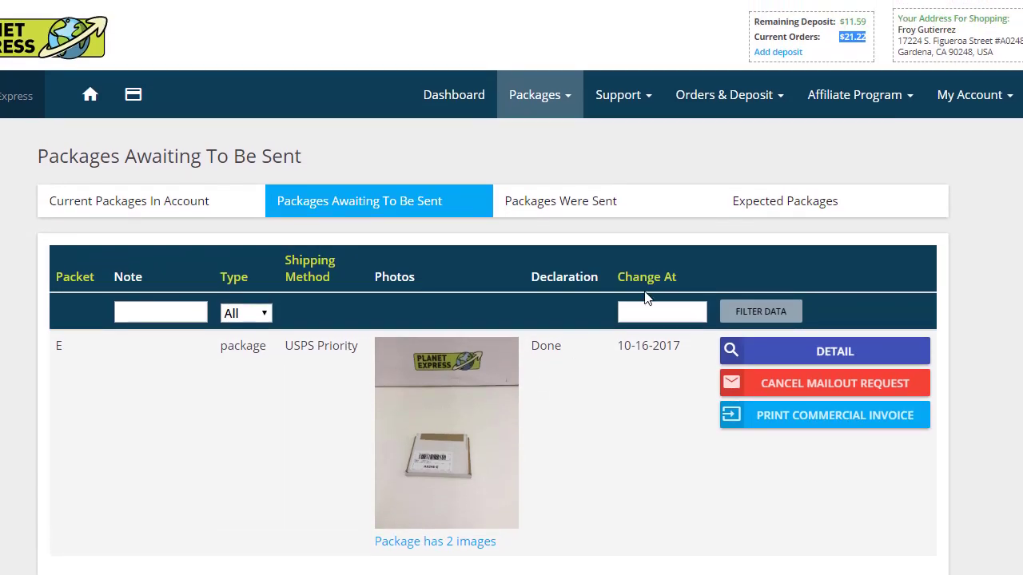
Start a new deposit with an amount of $10 and keep Default as the billing address
left_click(773, 54)
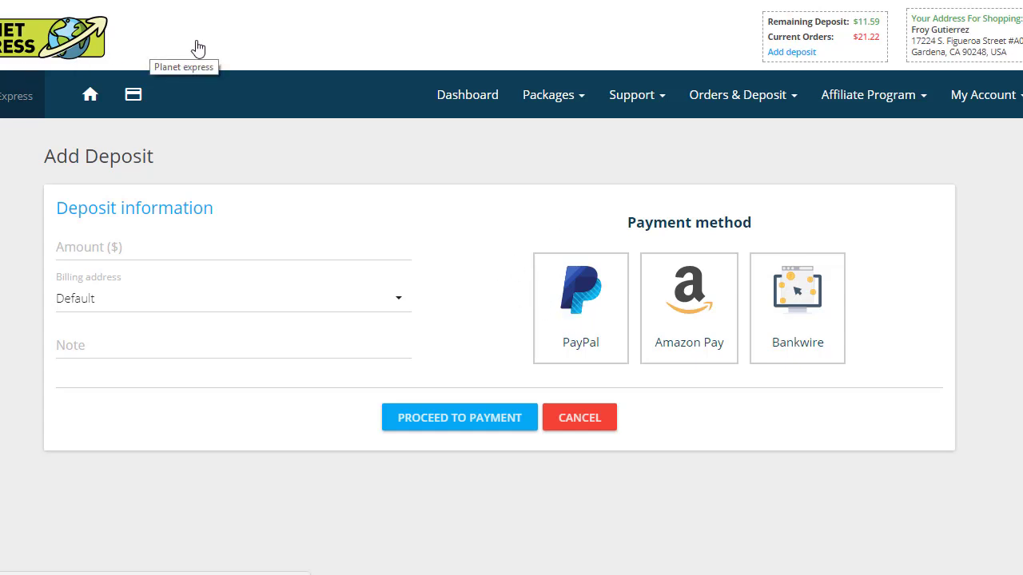
left_click(124, 249)
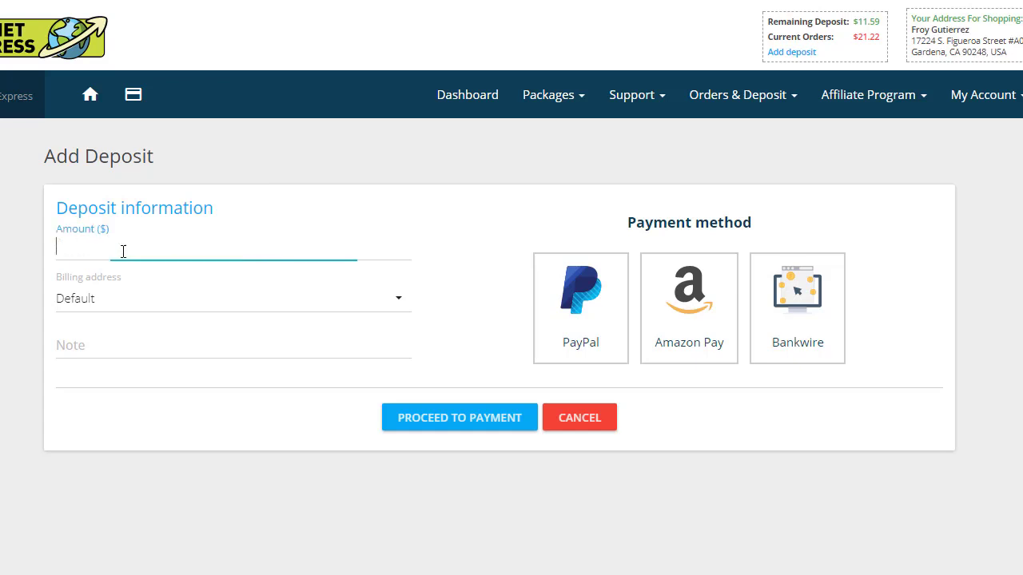
type("10")
left_click(310, 182)
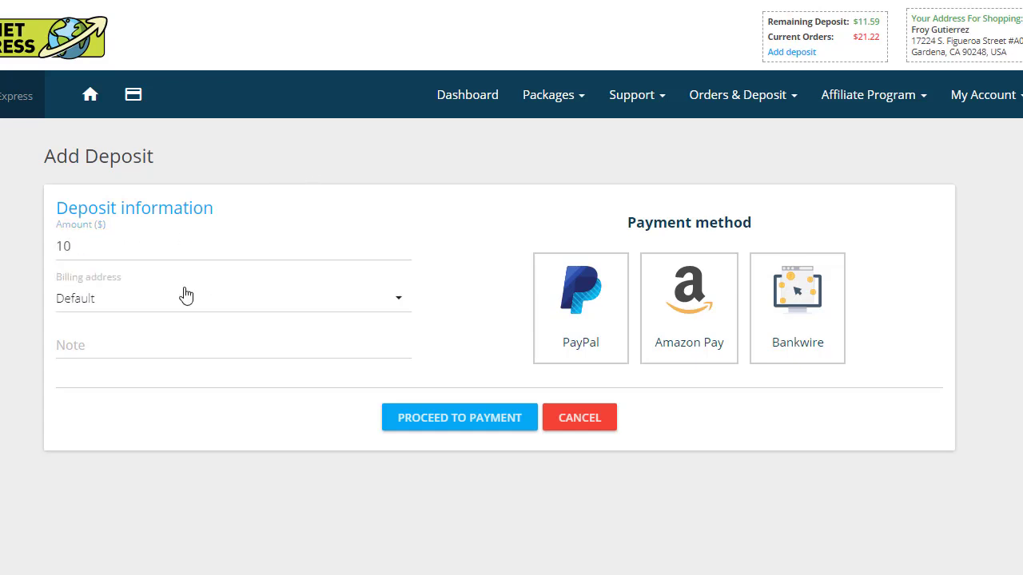
left_click(134, 304)
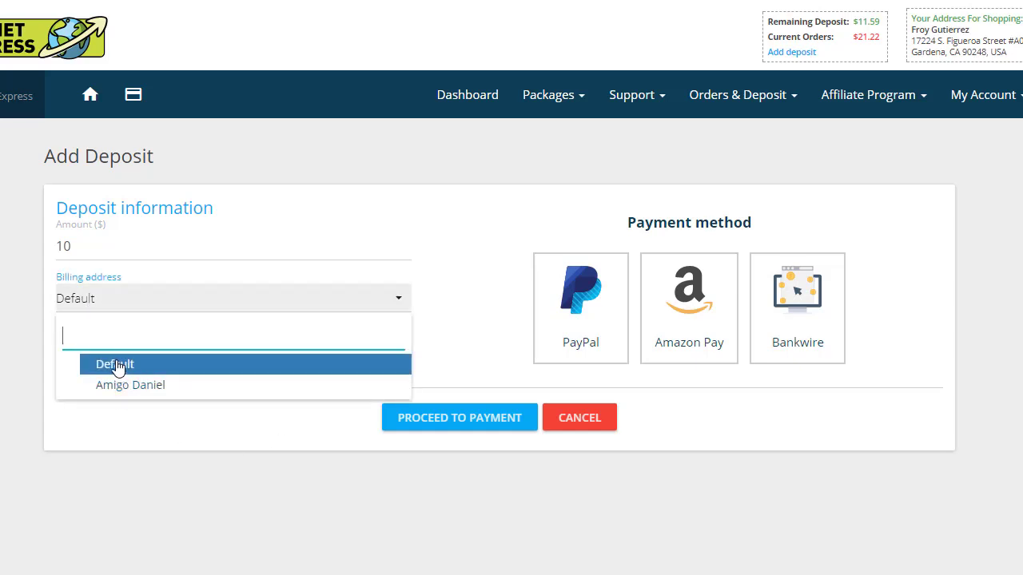
left_click(116, 368)
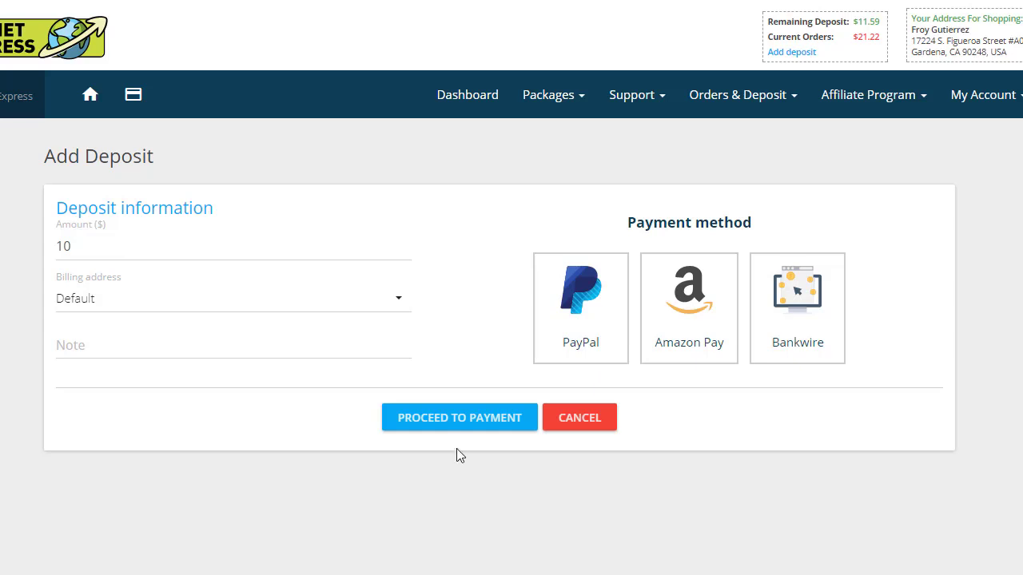
Pay the deposit with PayPal, signing in with the saved account credentials
left_click(459, 427)
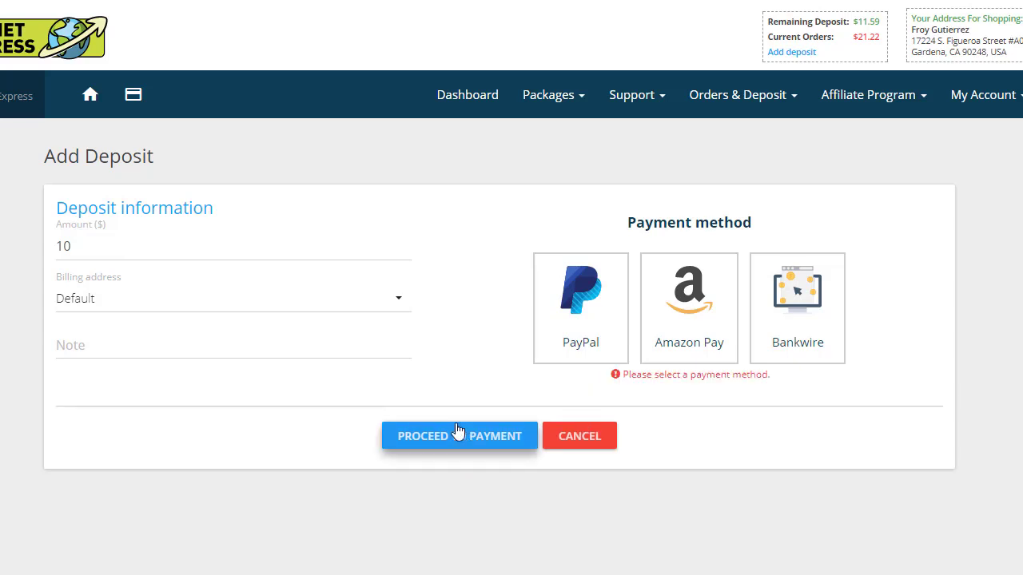
left_click(591, 319)
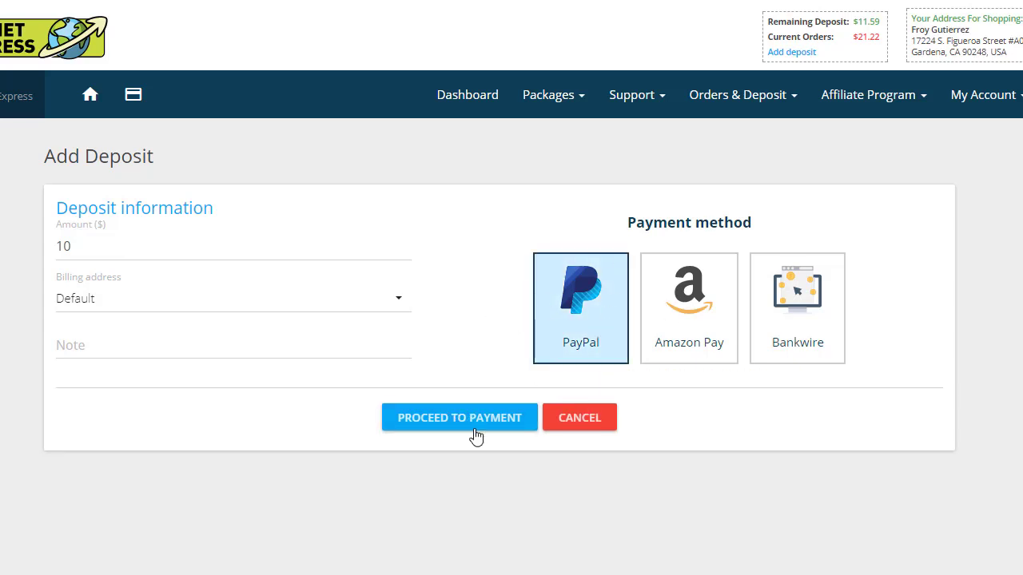
left_click(421, 424)
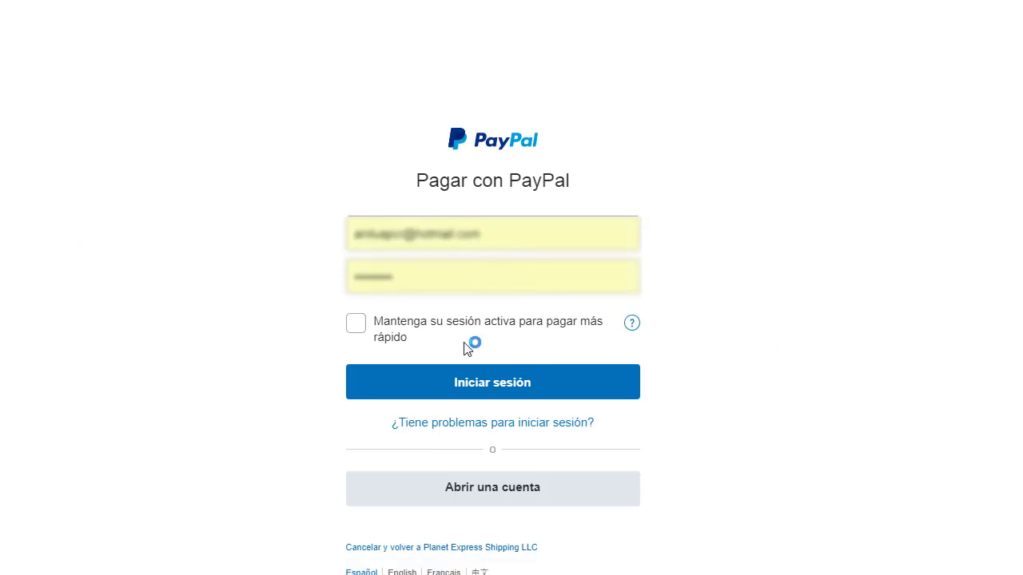
left_click(489, 388)
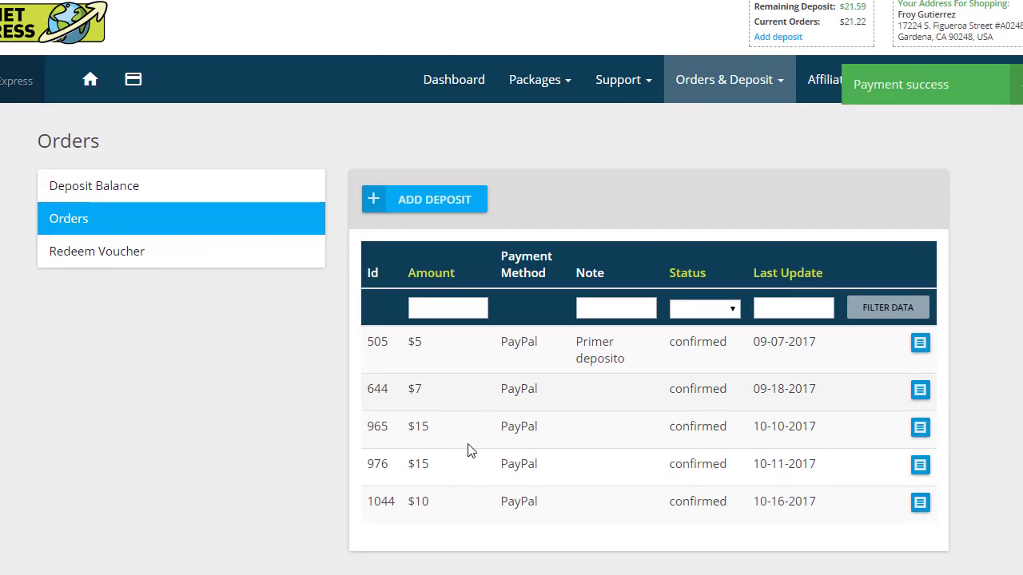
Examine the new $10 PayPal deposit in the orders list and compare its Id with the preceding order's
left_click_drag(369, 503, 746, 507)
left_click(426, 516)
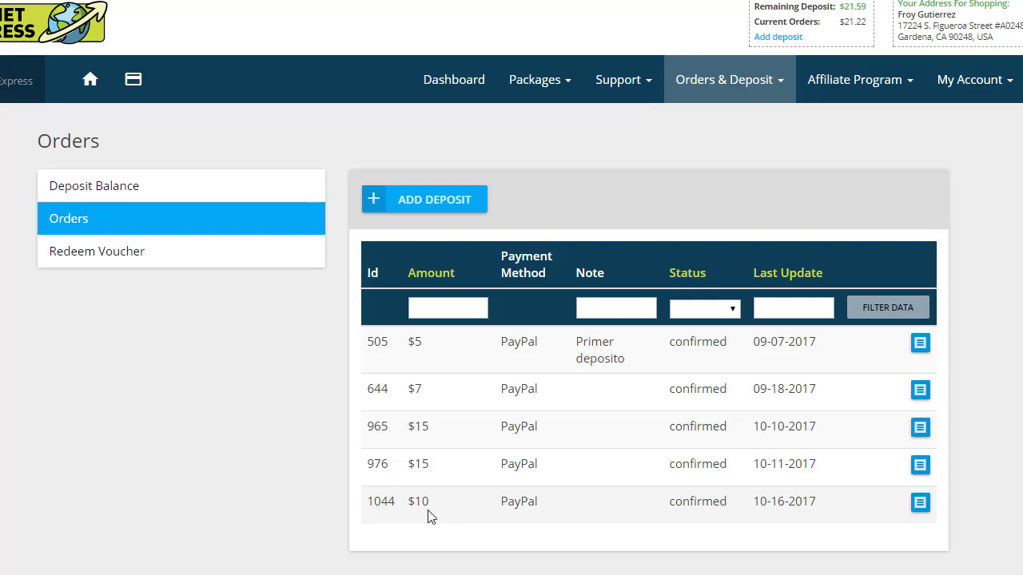
double_click(378, 502)
double_click(378, 465)
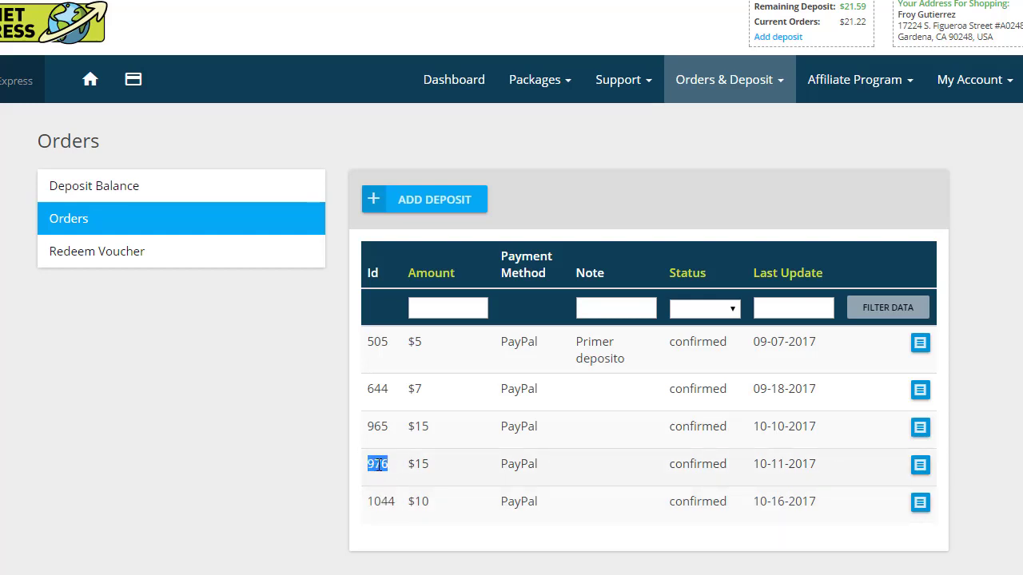
left_click(377, 501)
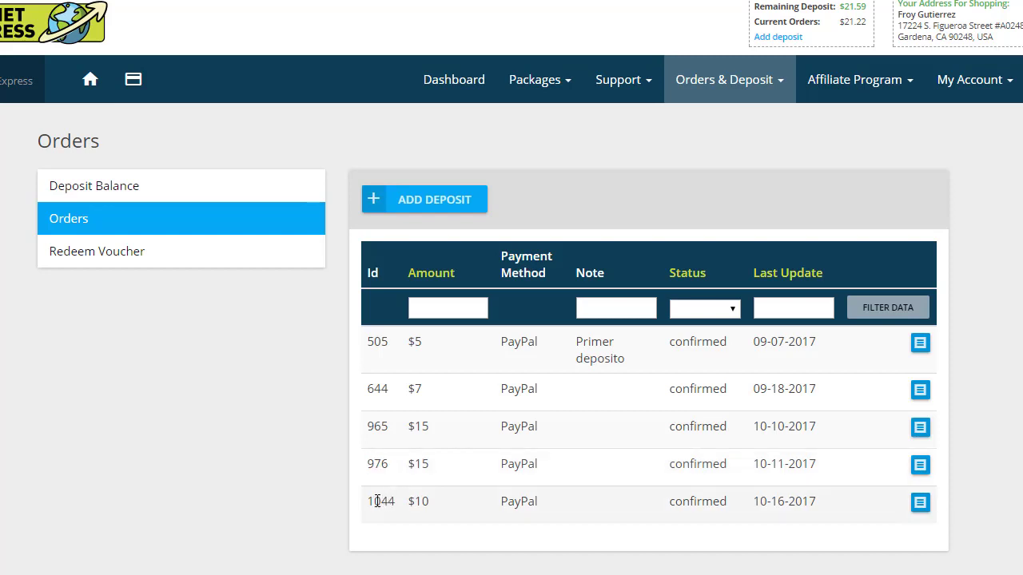
double_click(377, 501)
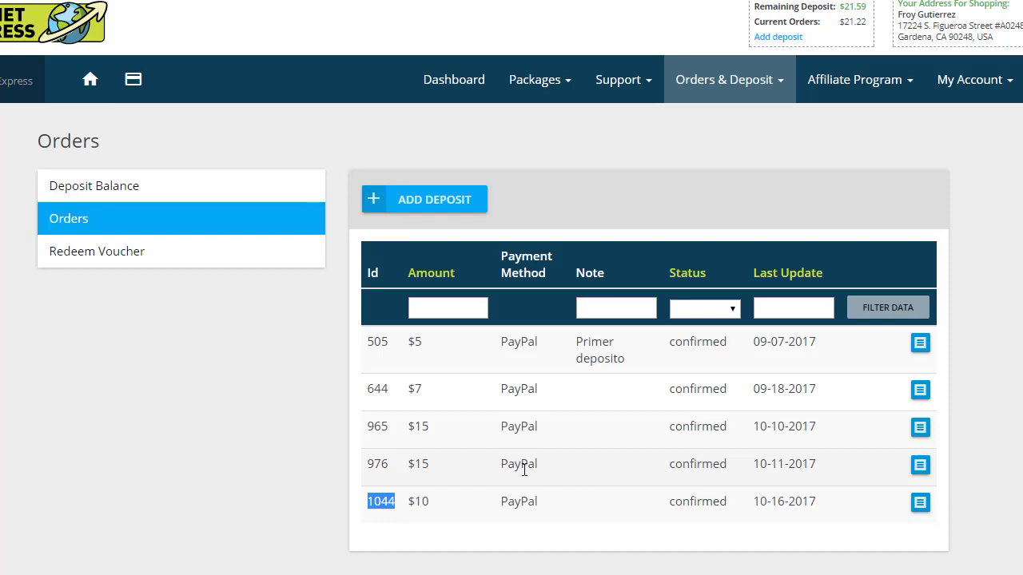
left_click(449, 473)
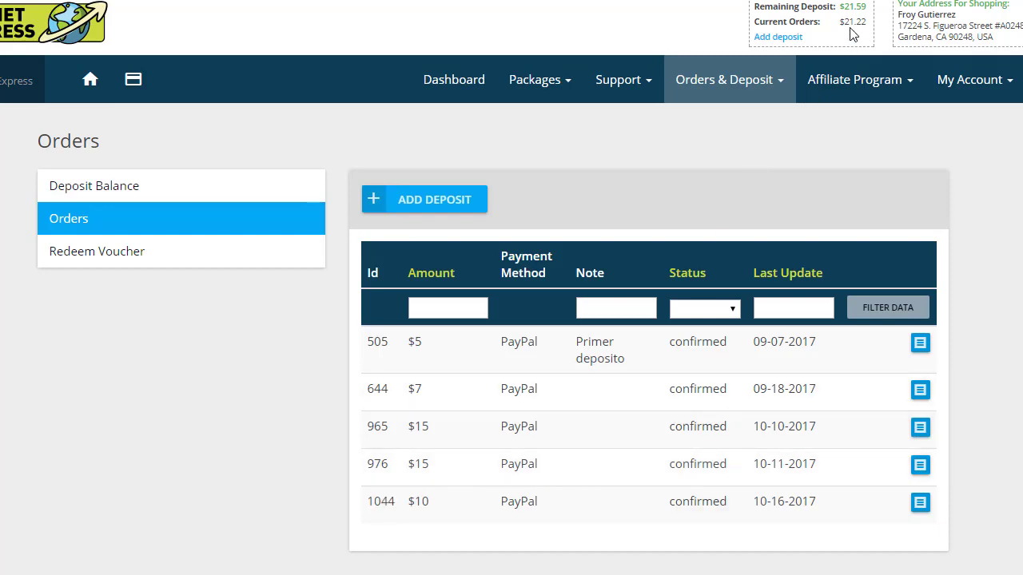
Return to the Dashboard and view package E among the packages awaiting to be sent
left_click(456, 81)
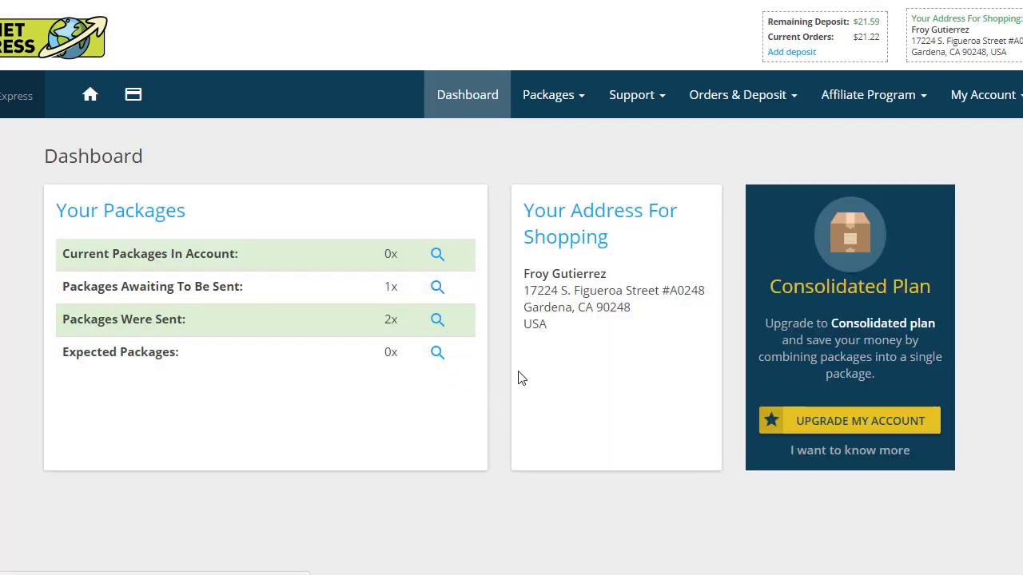
scroll(570, 417, "down", 1)
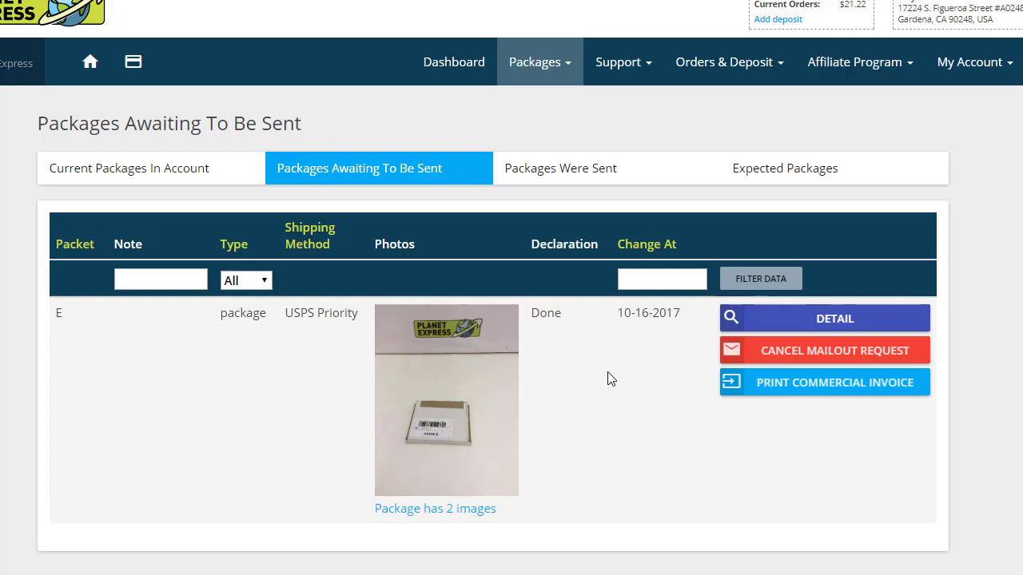
scroll(593, 392, "up", 1)
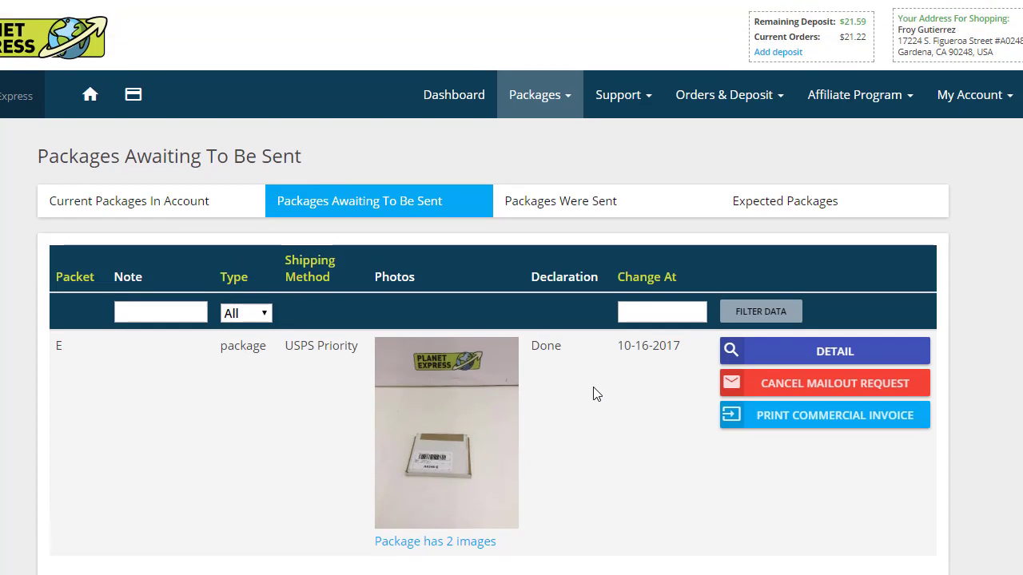